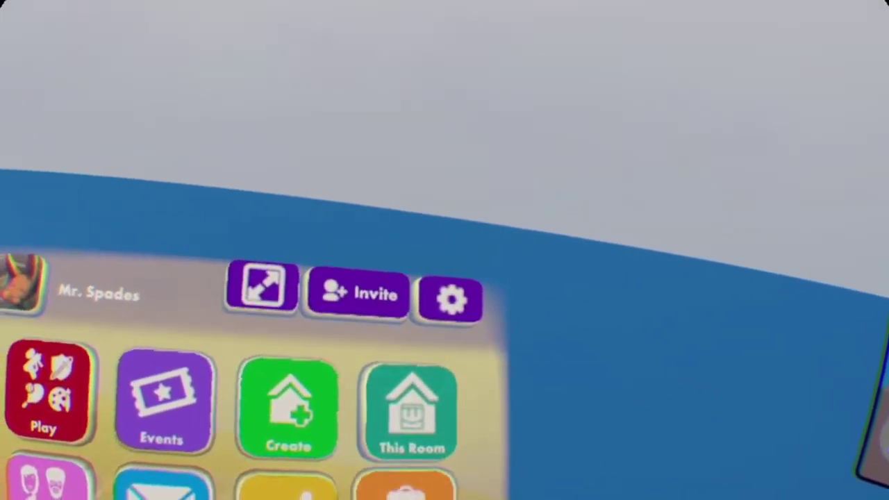
Step: Equip the Maker Pen from the tools in the backpack
{"action": "left_click", "coordinate": [448, 458]}
{"action": "left_click", "coordinate": [313, 480]}
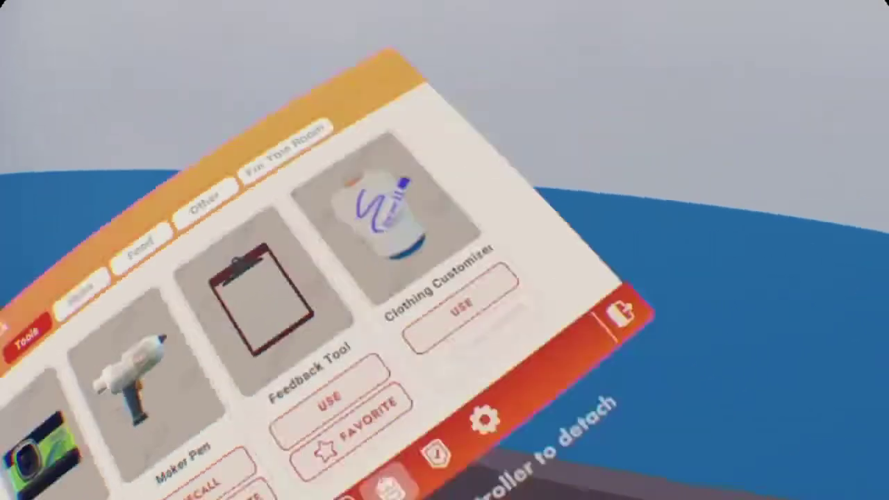
{"action": "key", "text": "b"}
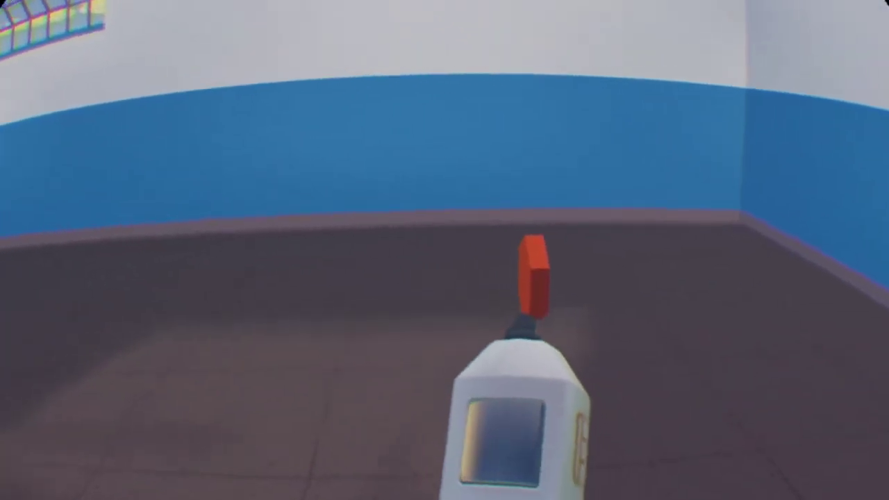
Step: Open the Maker Pen menu and arrange the Config window above the Palette and Tools windows
{"action": "key", "text": "b"}
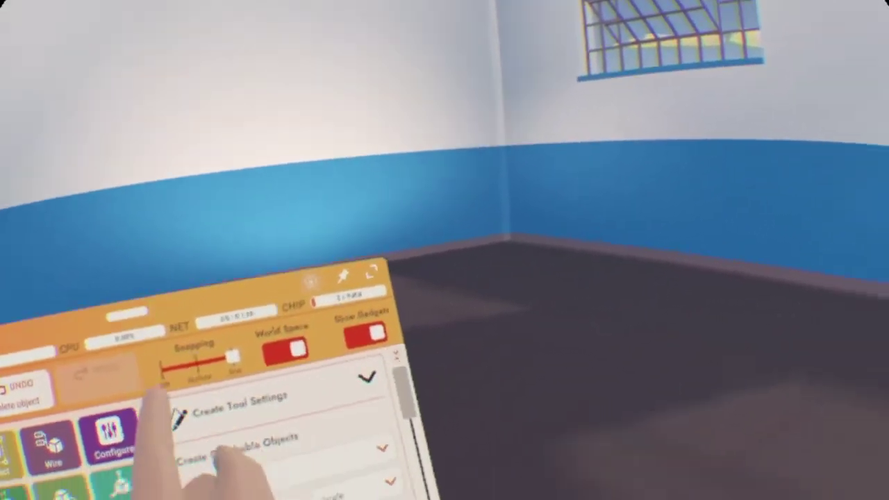
{"action": "left_click", "coordinate": [401, 340]}
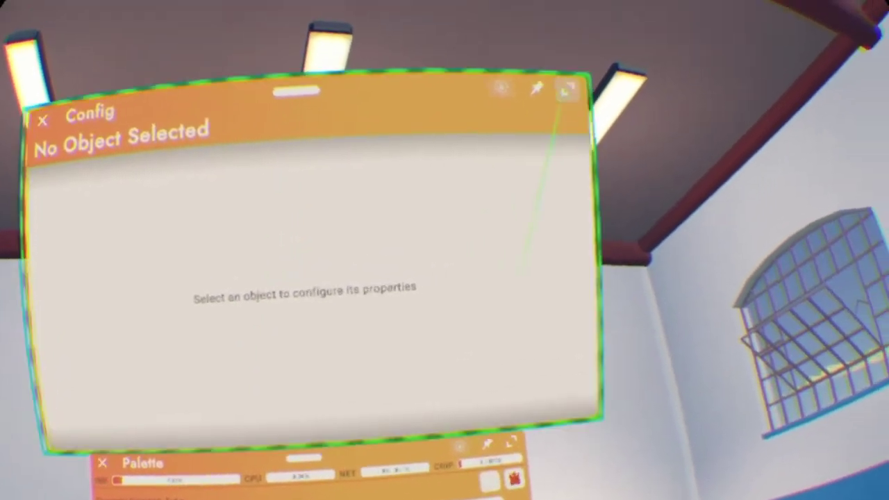
{"action": "left_click_drag", "start_coordinate": [564, 90], "coordinate": [498, 139]}
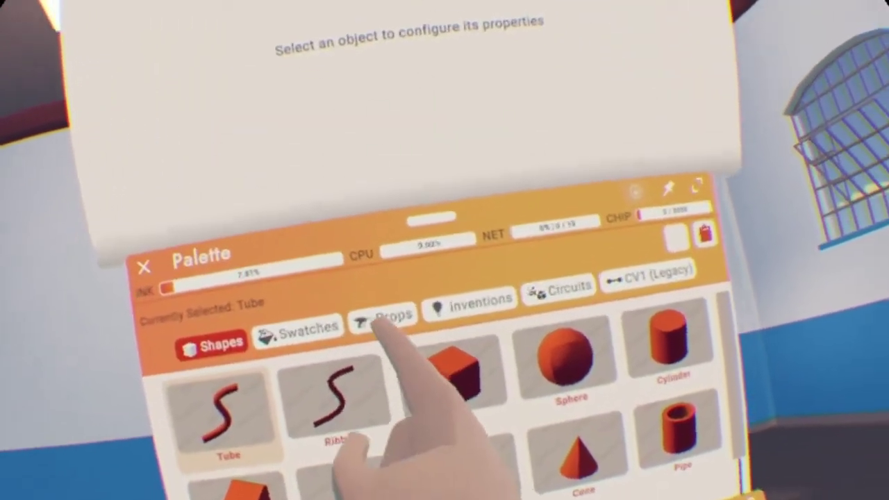
Step: Place a Leaderboard Projector from the dynamic props in the room and scale it
{"action": "left_click", "coordinate": [388, 317]}
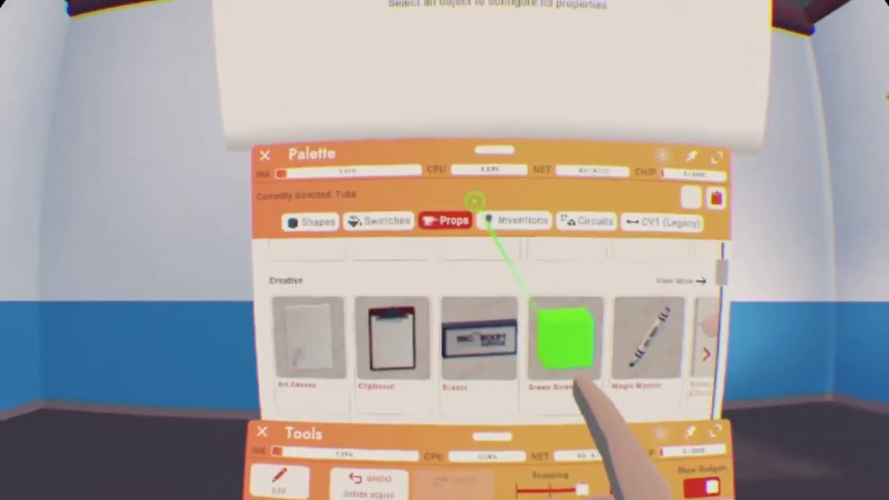
{"action": "scroll", "coordinate": [505, 299], "scroll_direction": "down", "scroll_amount": 5}
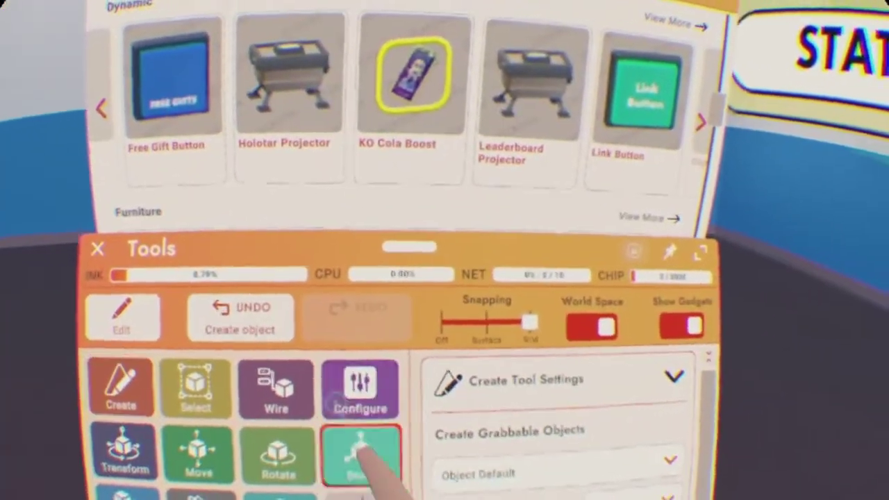
{"action": "left_click", "coordinate": [360, 450]}
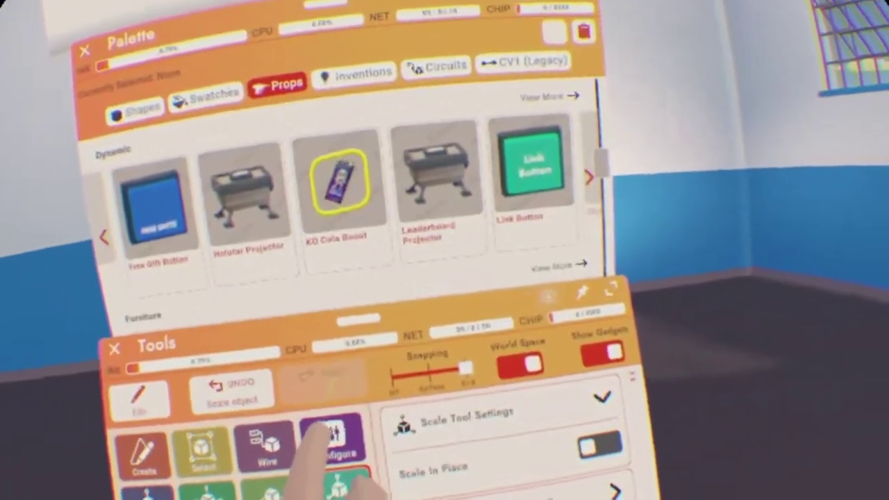
Step: Configure the Leaderboard Projector's Stat 1 with a balance title as full name and Money as short name
{"action": "left_click", "coordinate": [329, 442]}
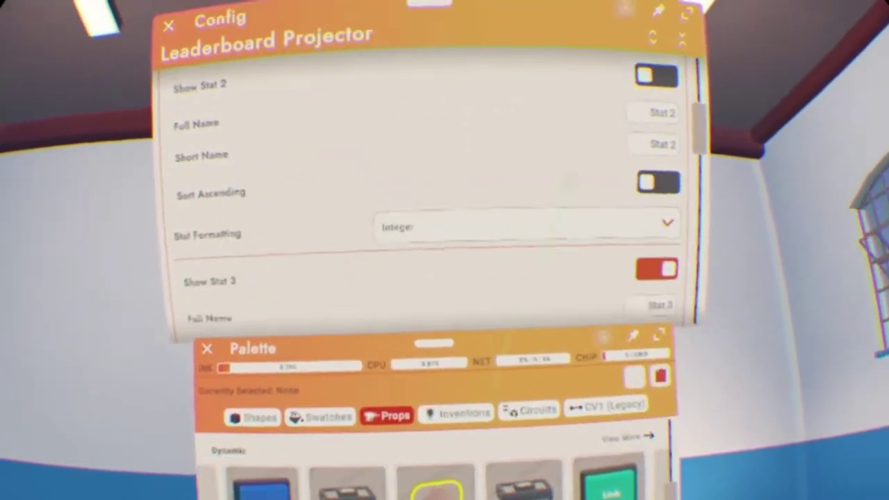
{"action": "scroll", "coordinate": [411, 200], "scroll_direction": "up", "scroll_amount": 5}
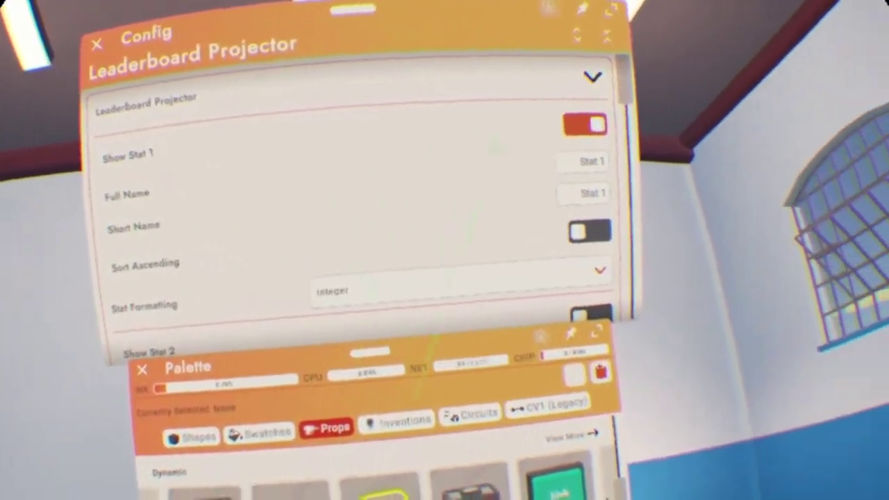
{"action": "left_click", "coordinate": [582, 161]}
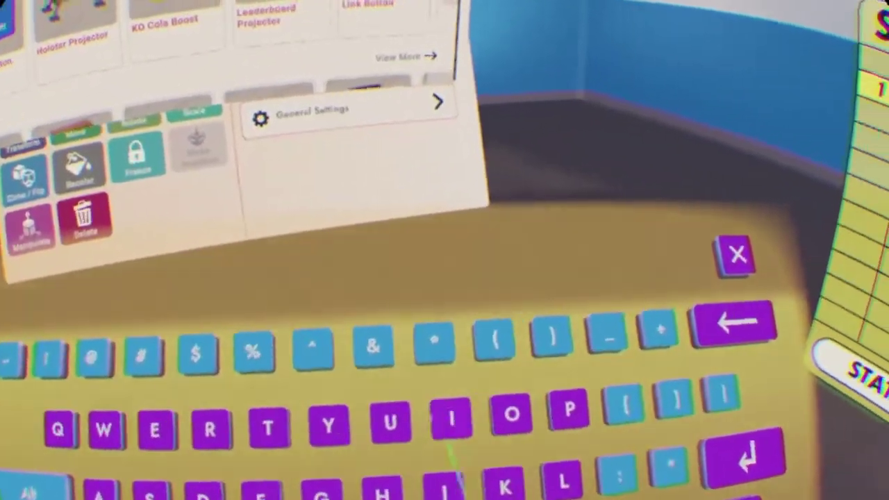
{"action": "type", "text": "Money"}
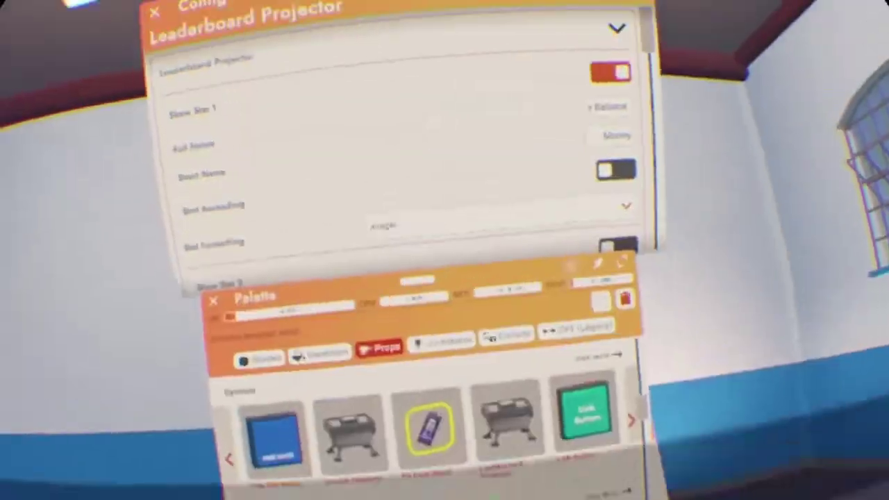
{"action": "key", "text": "Return"}
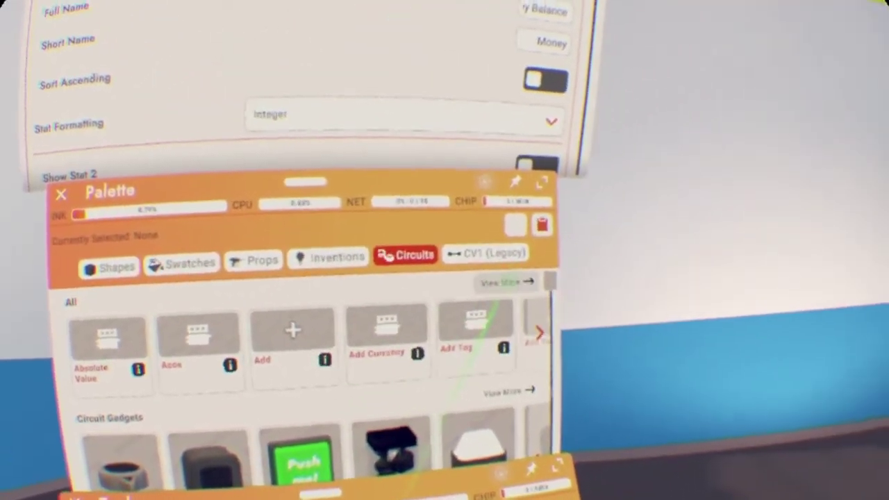
Step: Search the full circuits list for "eve" and place an Event Receiver chip
{"action": "left_click", "coordinate": [507, 282]}
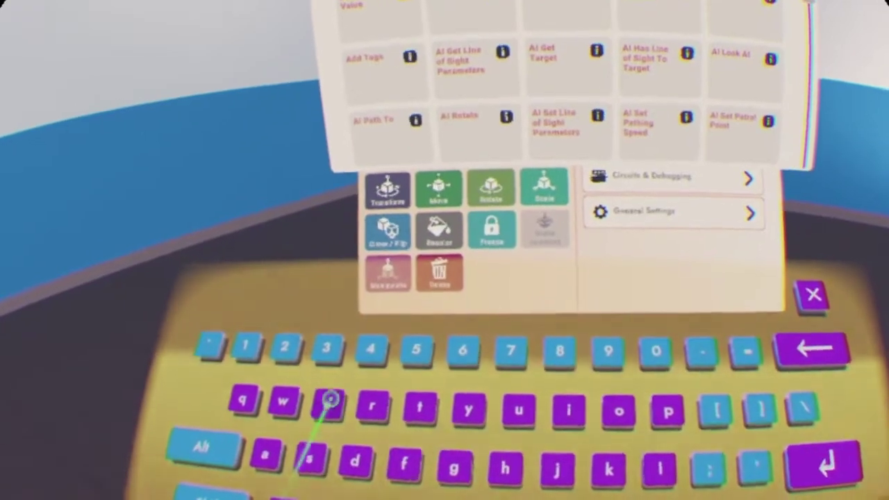
{"action": "left_click", "coordinate": [331, 399]}
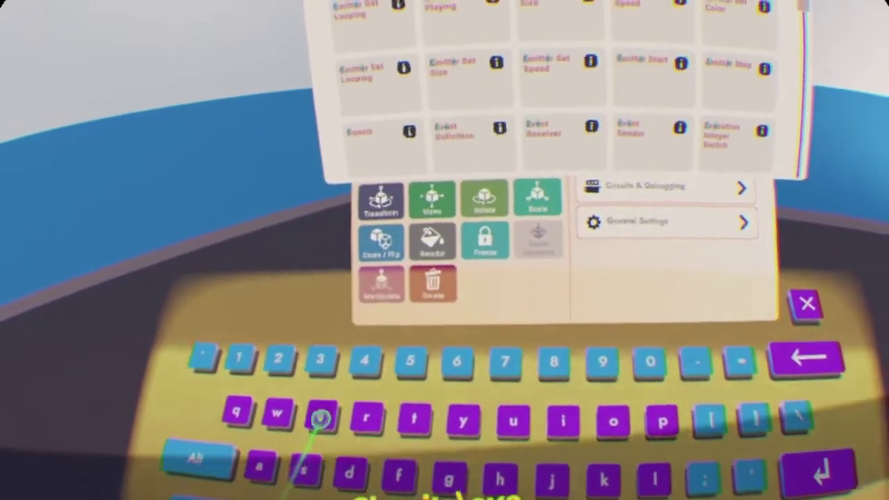
{"action": "type", "text": "ve"}
{"action": "left_click", "coordinate": [420, 407]}
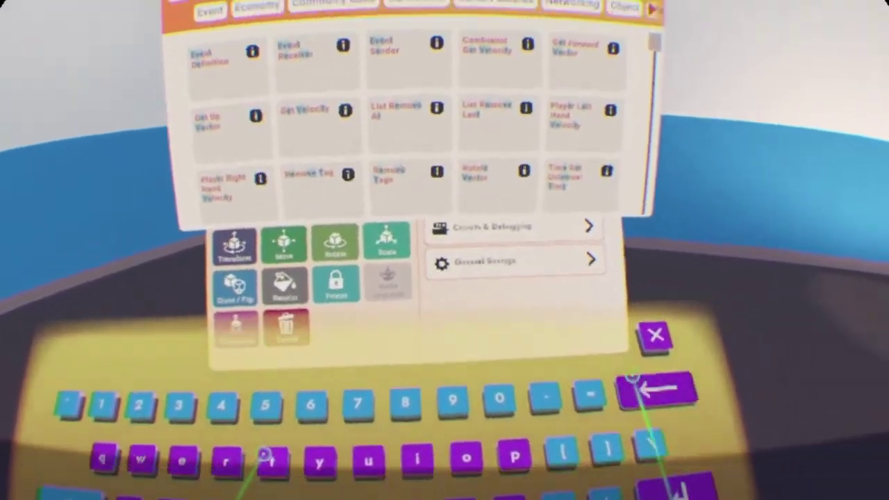
{"action": "left_click", "coordinate": [671, 365]}
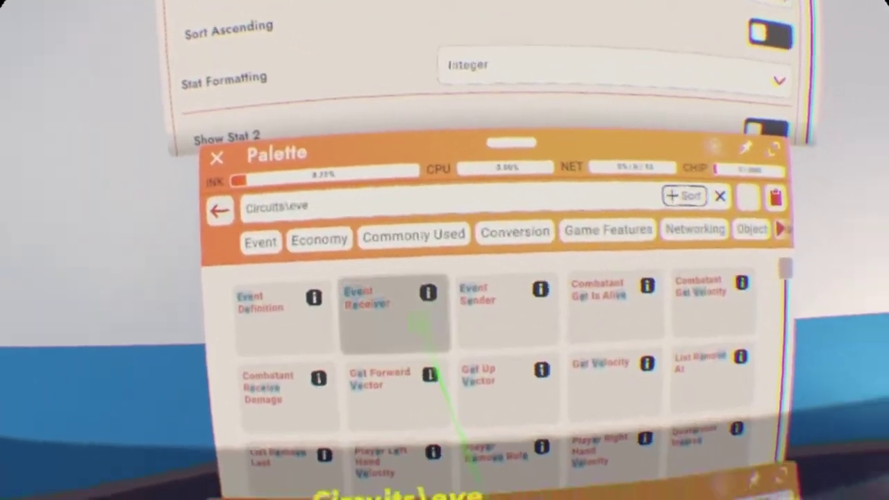
{"action": "left_click", "coordinate": [393, 309]}
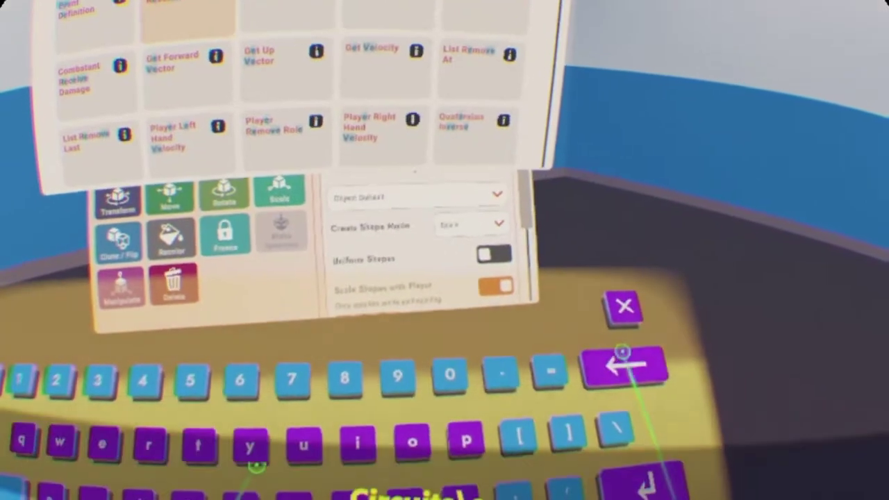
Step: Search the circuits for "get" and place a Get Currency Balance chip with a Get Local Player chip beside it
{"action": "left_click", "coordinate": [623, 353]}
{"action": "left_click", "coordinate": [622, 353]}
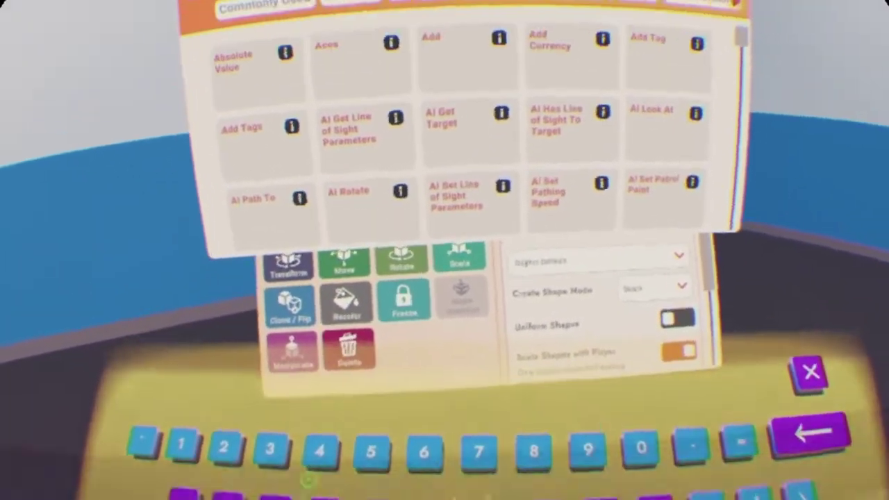
{"action": "left_click", "coordinate": [381, 498]}
{"action": "left_click", "coordinate": [278, 498]}
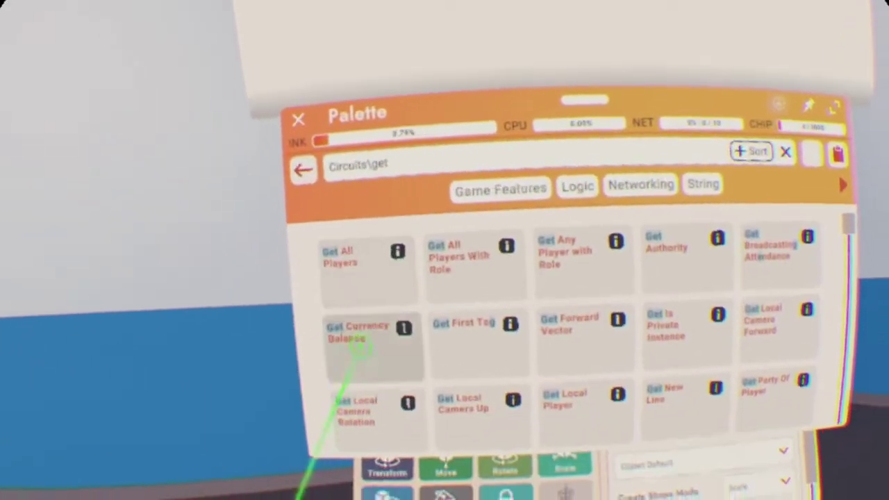
{"action": "left_click_drag", "start_coordinate": [360, 346], "coordinate": [645, 405]}
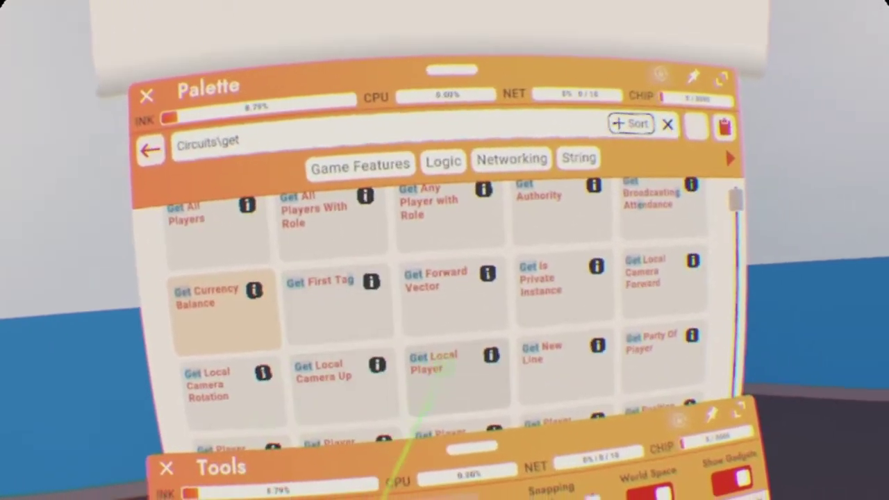
{"action": "left_click", "coordinate": [432, 362]}
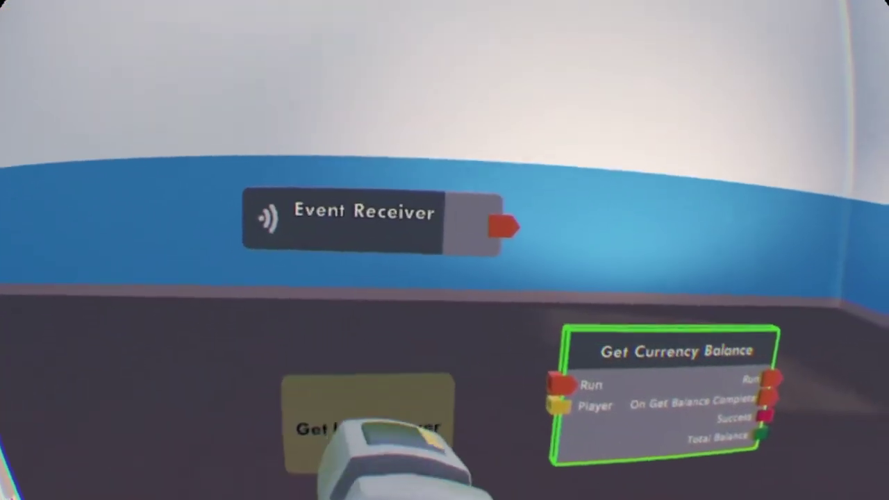
{"action": "left_click_drag", "start_coordinate": [383, 416], "coordinate": [385, 405]}
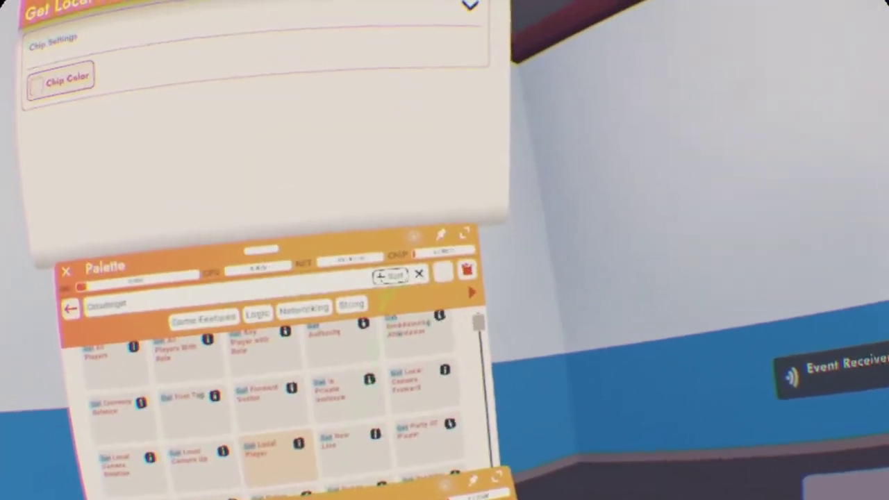
Step: Clear the previous term from the circuits search
{"action": "left_click", "coordinate": [397, 283]}
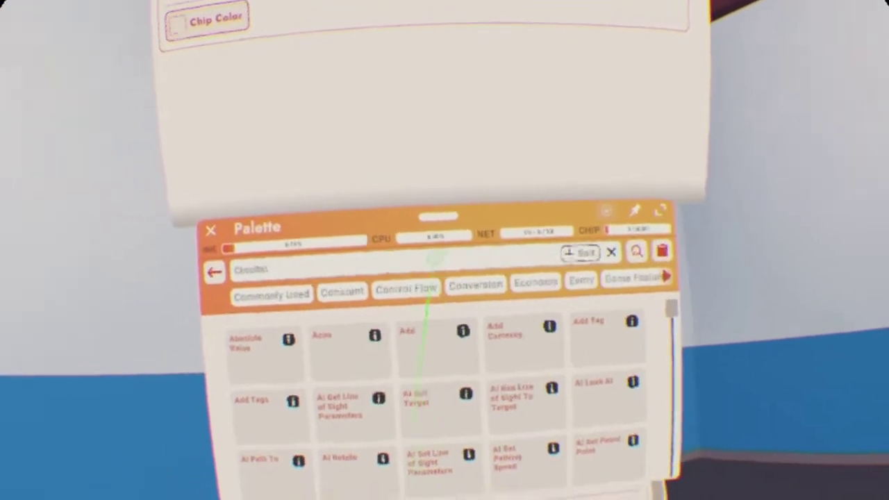
{"action": "left_click", "coordinate": [437, 258]}
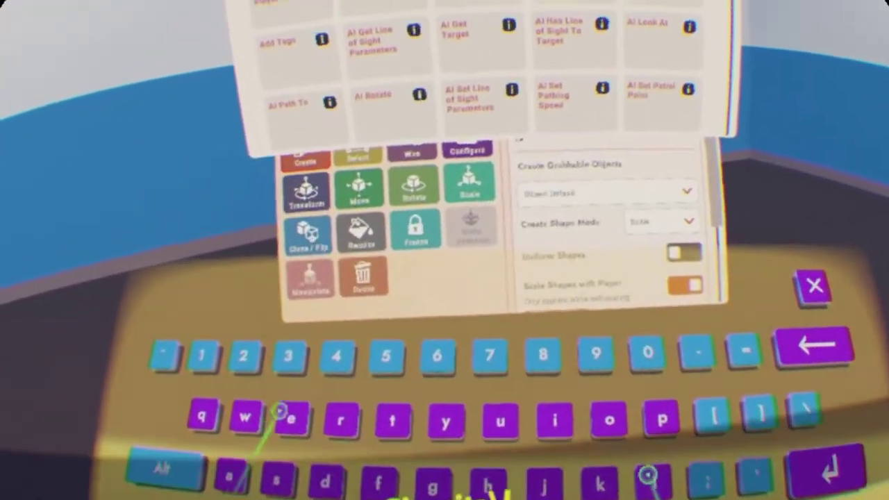
{"action": "left_click", "coordinate": [592, 484]}
{"action": "left_click", "coordinate": [237, 434]}
{"action": "left_click", "coordinate": [304, 475]}
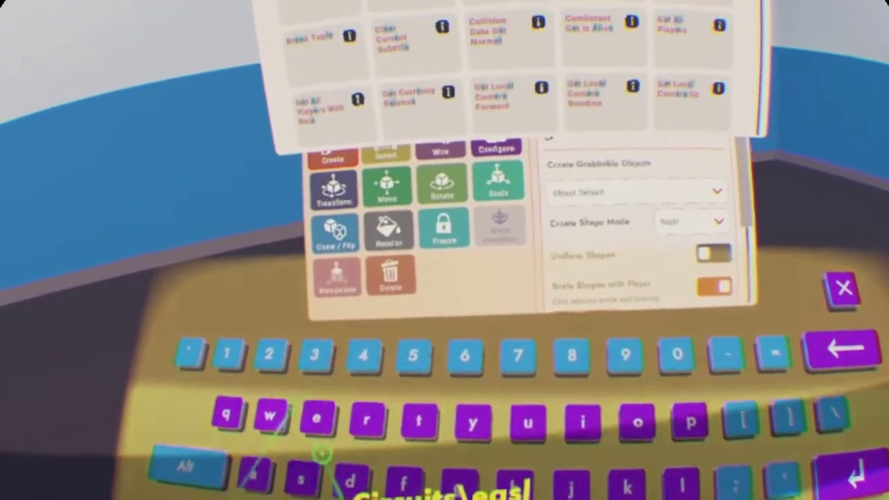
{"action": "left_click", "coordinate": [667, 418]}
{"action": "left_click", "coordinate": [845, 347]}
{"action": "left_click", "coordinate": [655, 394]}
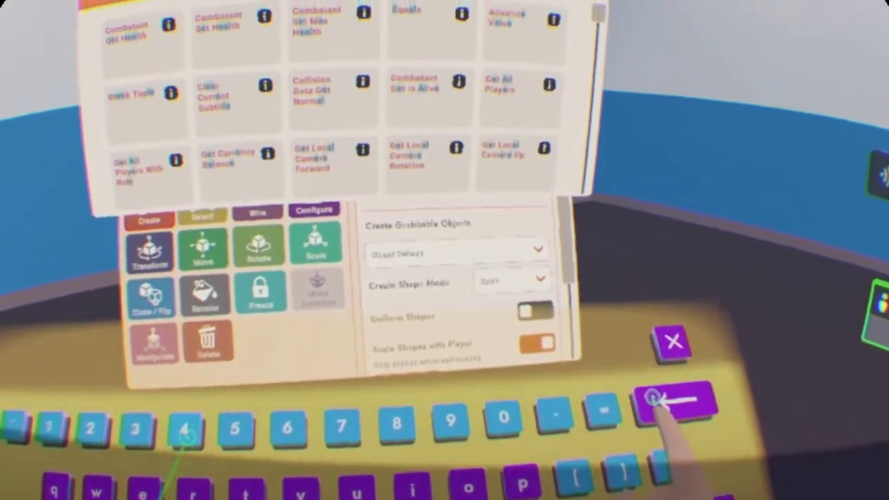
Step: Search the circuits for "leader" and place a Leaderboard Set Local Player Stat chip beside Get Currency Balance
{"action": "type", "text": "l"}
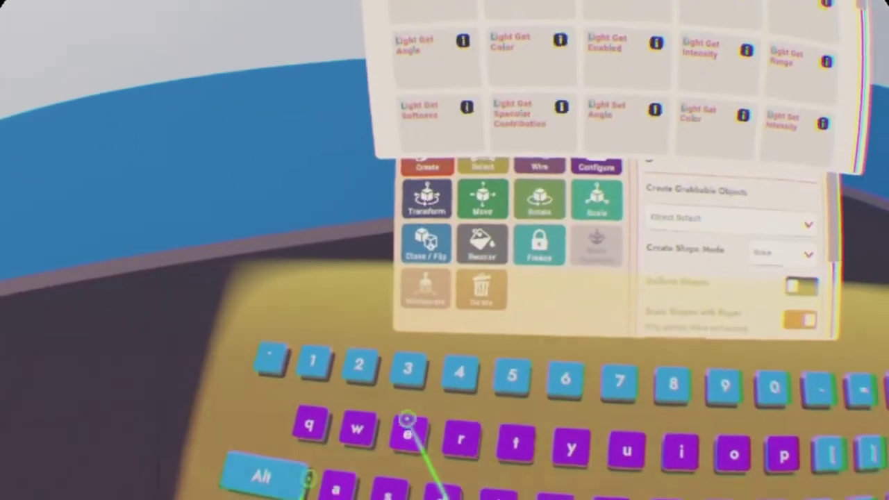
{"action": "left_click", "coordinate": [407, 420]}
{"action": "type", "text": "a"}
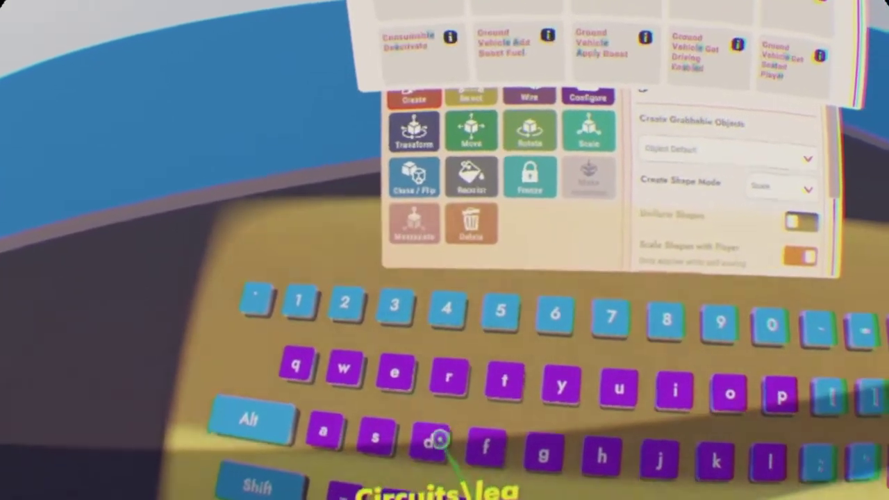
{"action": "type", "text": "der"}
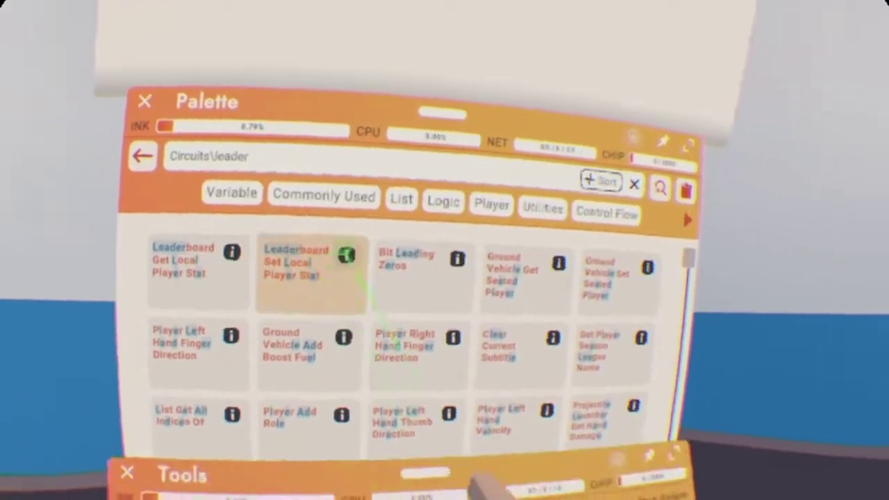
{"action": "left_click", "coordinate": [346, 255]}
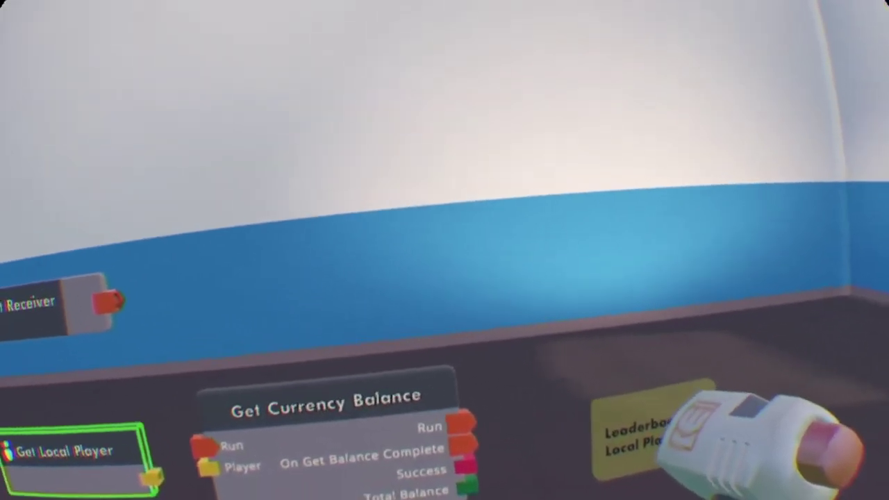
{"action": "left_click", "coordinate": [716, 434]}
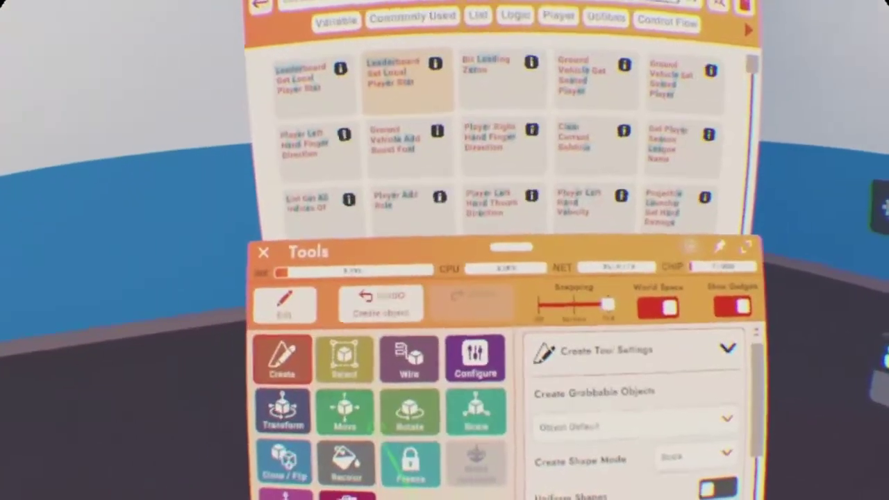
Step: Move the Leaderboard Set Local Player Stat chip sideways, away from the Get Currency Balance chip
{"action": "left_click", "coordinate": [230, 432]}
{"action": "left_click", "coordinate": [455, 427]}
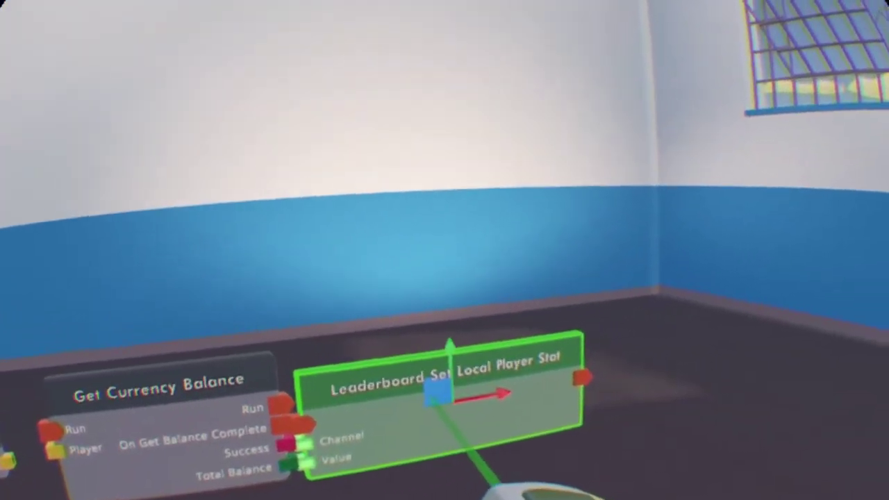
{"action": "left_click_drag", "start_coordinate": [437, 391], "coordinate": [784, 381]}
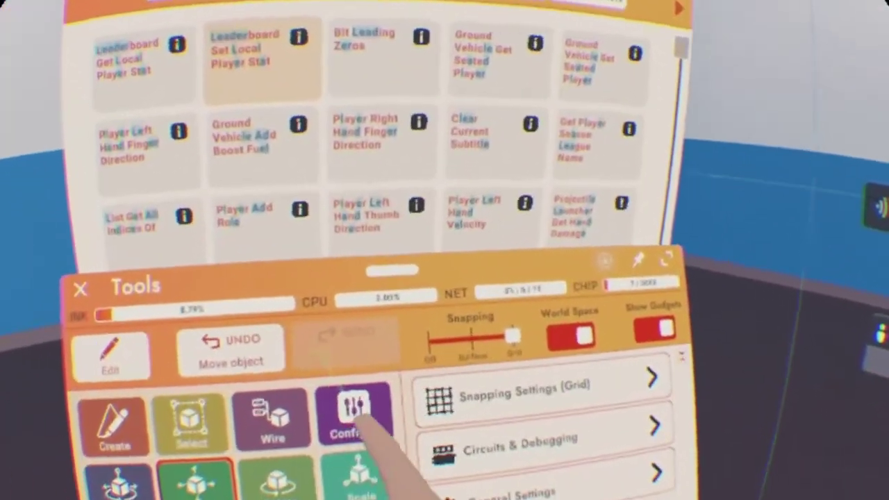
Step: Configure the Get Currency Balance chip to use the existing Money currency
{"action": "left_click", "coordinate": [357, 421]}
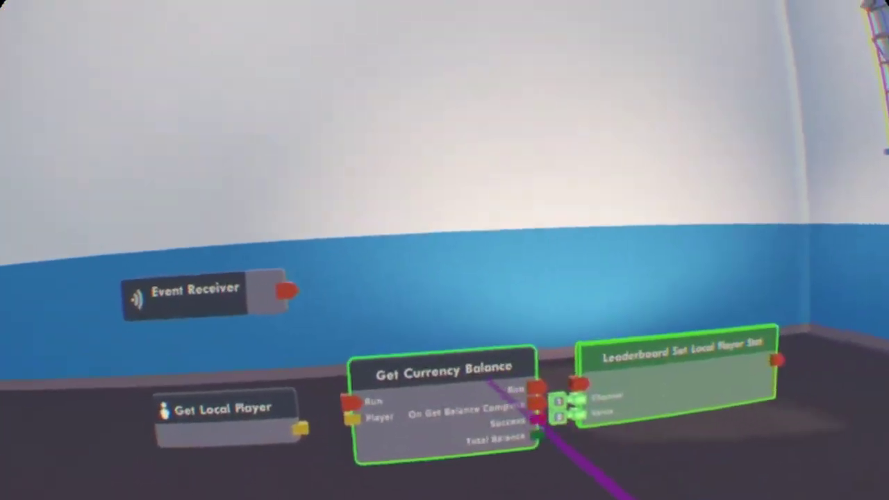
{"action": "left_click", "coordinate": [389, 427]}
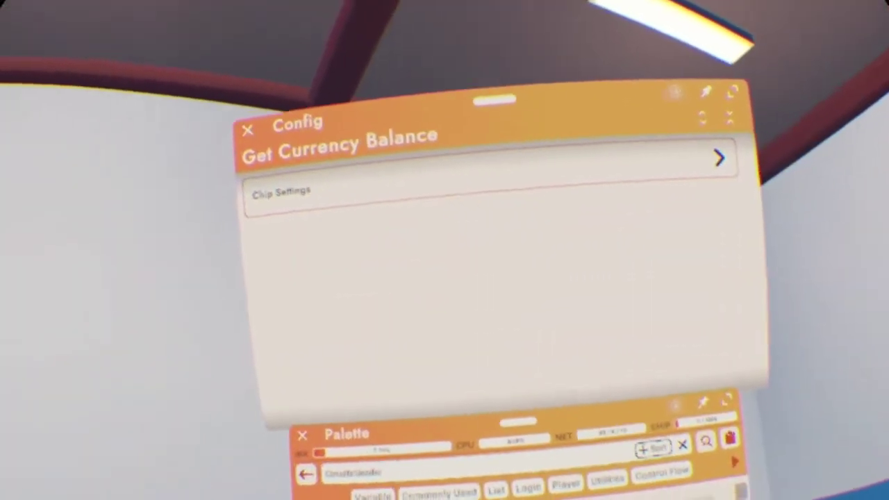
{"action": "left_click", "coordinate": [425, 185]}
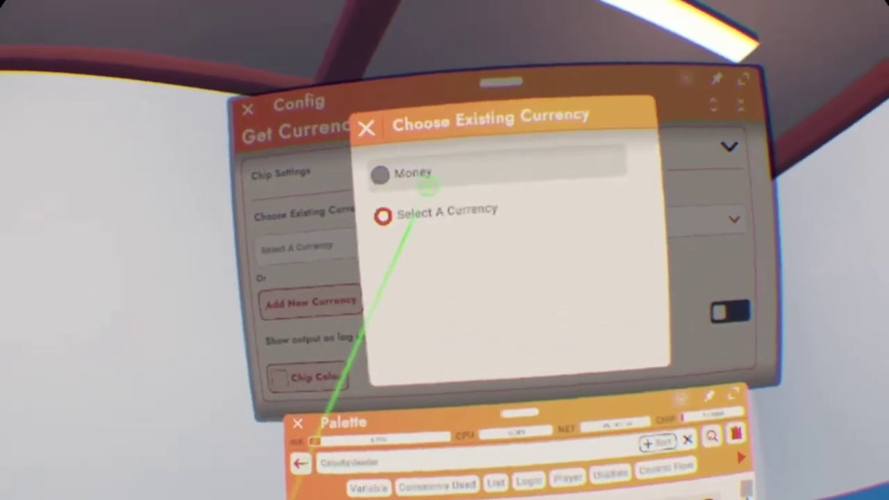
{"action": "left_click", "coordinate": [425, 181]}
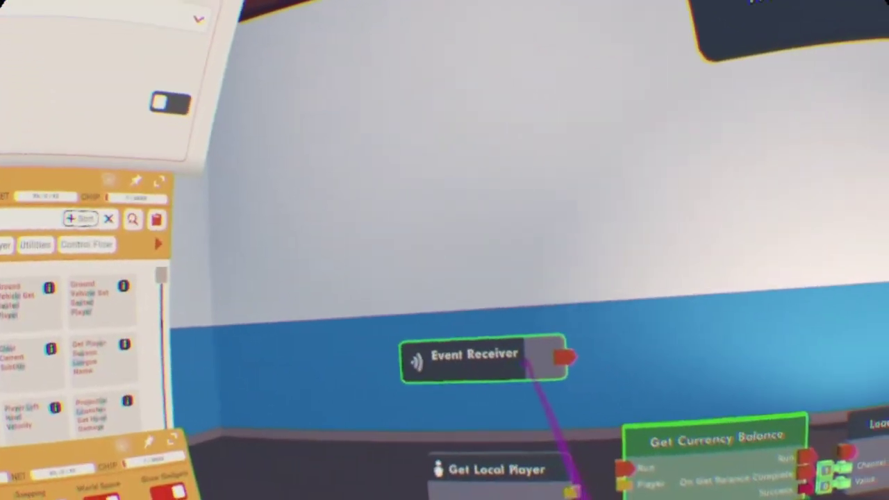
Step: Configure the Event Receiver chip to respond to the Update 30Hz event
{"action": "left_click", "coordinate": [528, 360]}
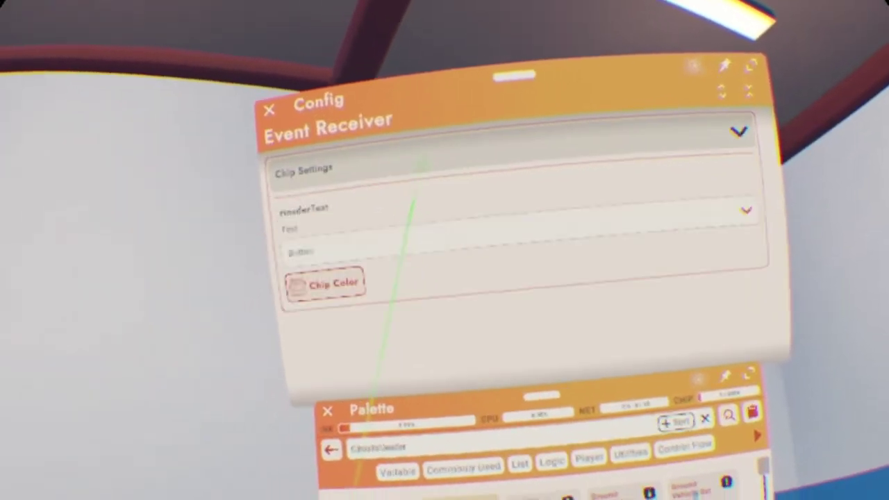
{"action": "left_click", "coordinate": [417, 208]}
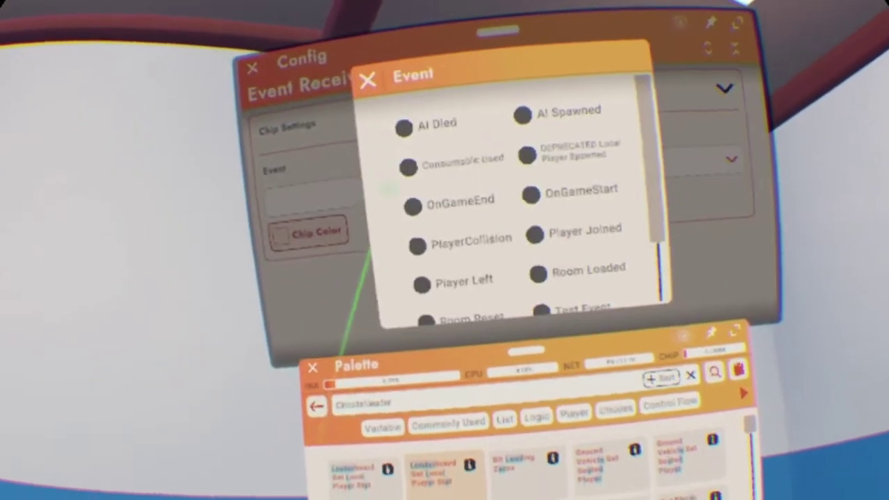
{"action": "scroll", "coordinate": [437, 242], "scroll_direction": "down", "scroll_amount": 3}
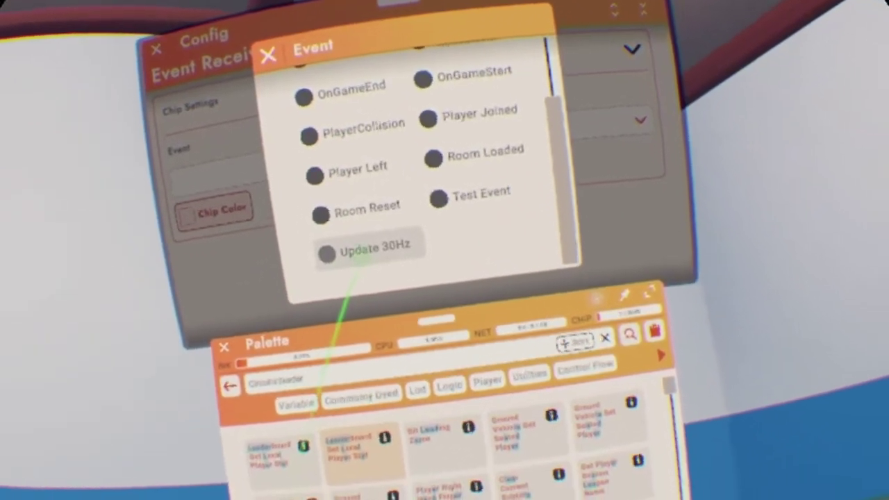
{"action": "left_click", "coordinate": [372, 247]}
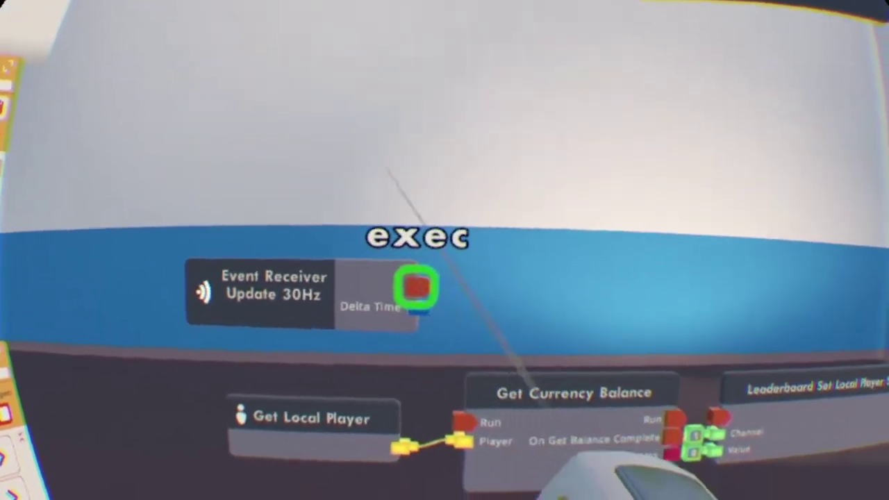
Step: Wire the Event Receiver's exec output to Get Currency Balance's Run input, and Total Balance to the Leaderboard Set Local Player Stat chip's Value
{"action": "left_click_drag", "start_coordinate": [295, 238], "coordinate": [351, 368]}
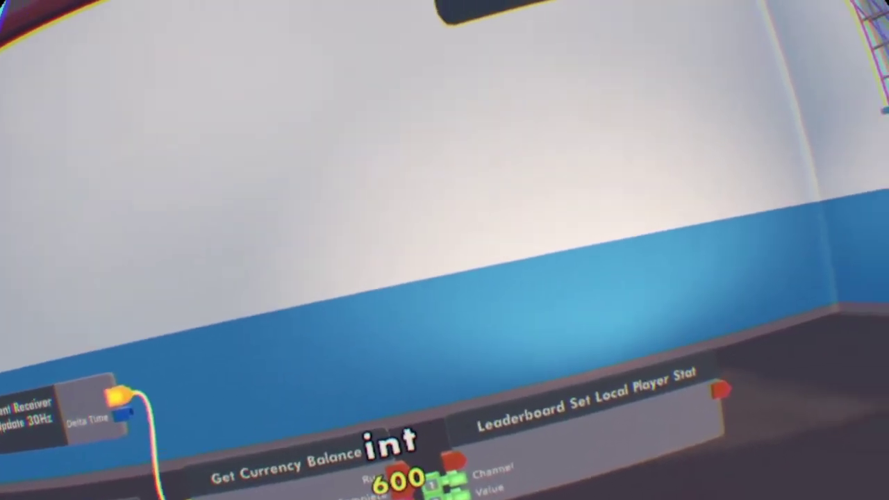
{"action": "left_click_drag", "start_coordinate": [406, 497], "coordinate": [339, 436]}
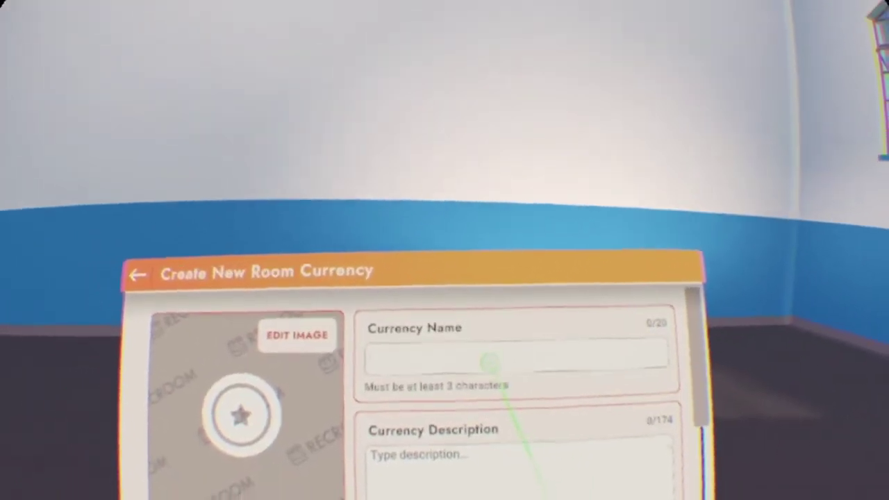
Step: Name the new room currency Cash and enter the description "You can buy stuff with this!"
{"action": "left_click", "coordinate": [491, 362]}
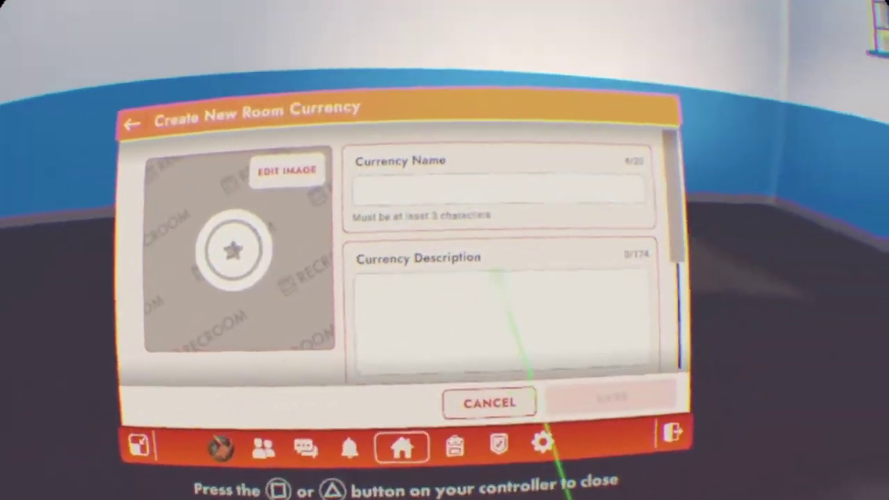
{"action": "left_click_drag", "start_coordinate": [710, 104], "coordinate": [716, 62]}
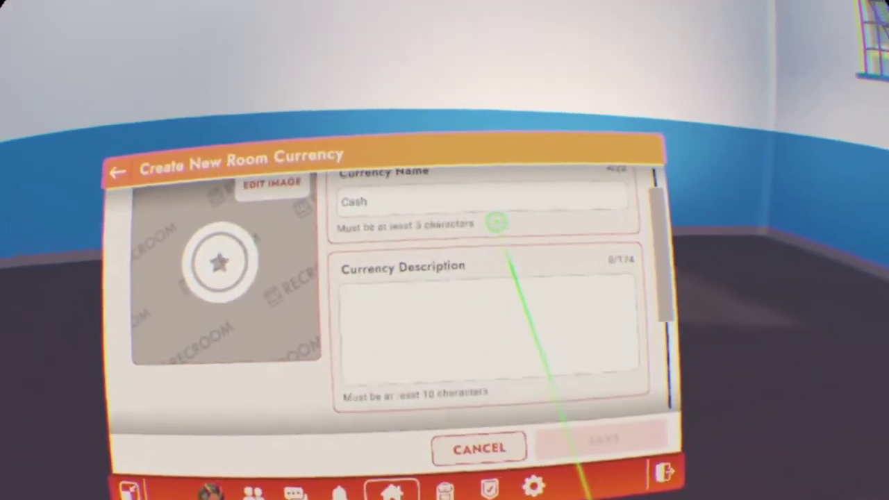
{"action": "left_click", "coordinate": [535, 349]}
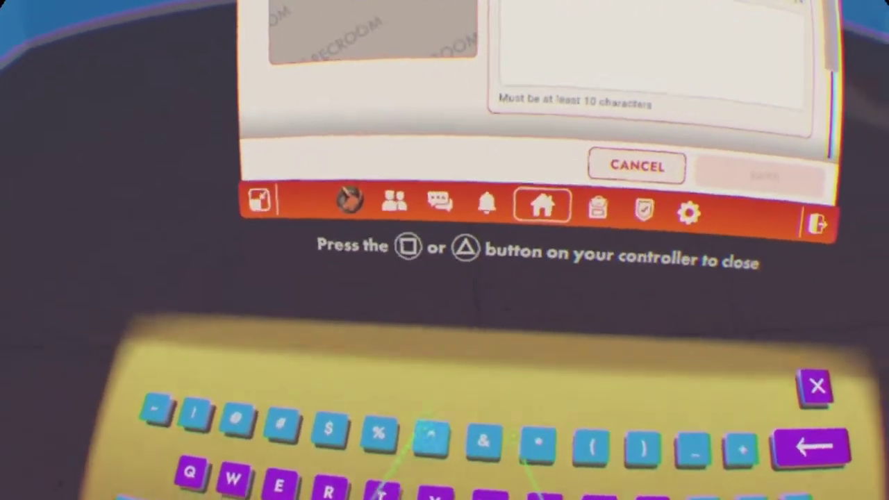
{"action": "type", "text": "You ca"}
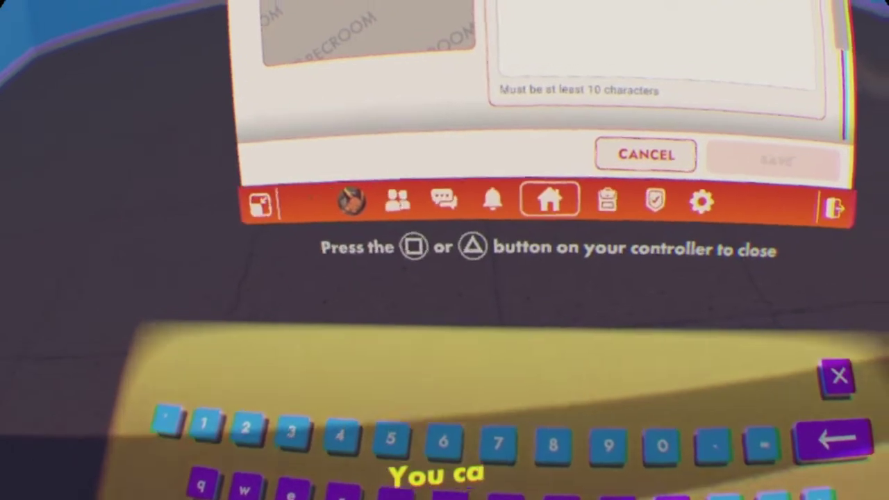
{"action": "type", "text": "n buy stuff w"}
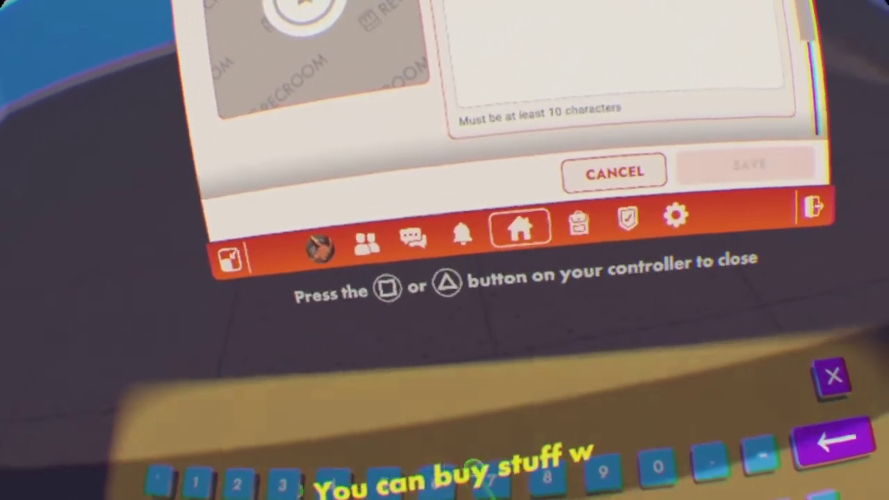
{"action": "type", "text": "ith thia"}
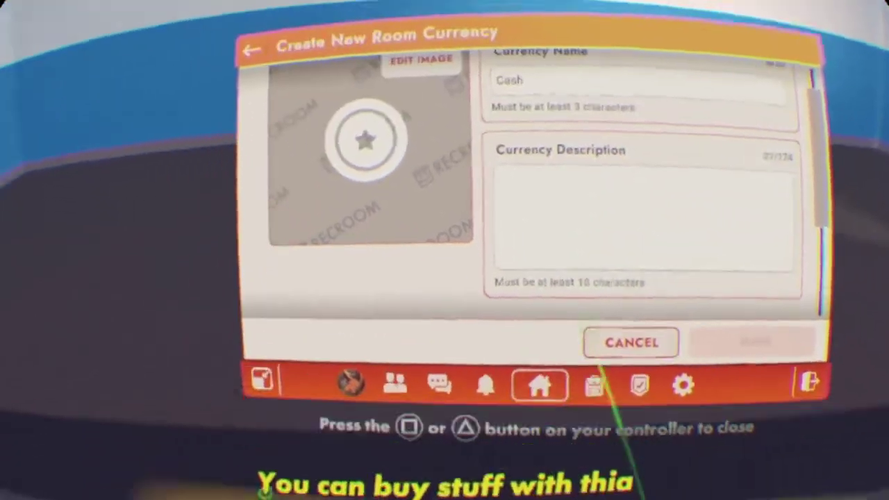
{"action": "key", "text": "BackSpace"}
{"action": "type", "text": "s!"}
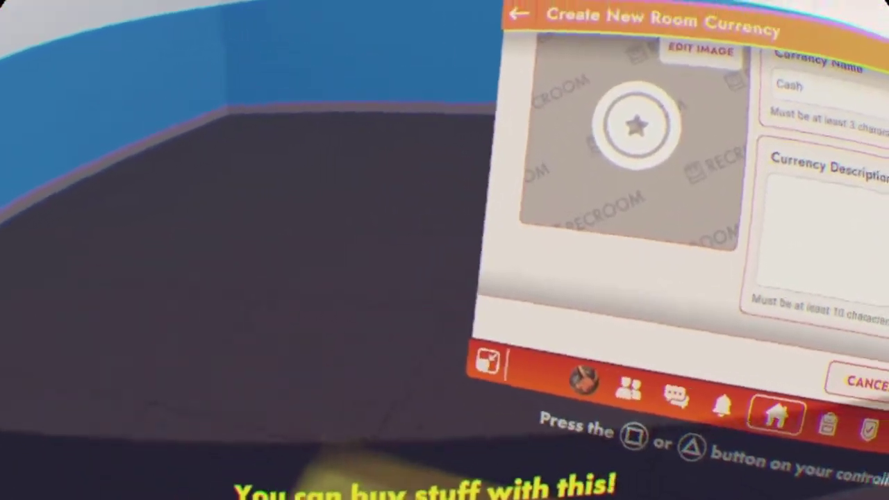
Step: Set the currency's daily earning limit to 10000000
{"action": "scroll", "coordinate": [487, 319], "scroll_direction": "down", "scroll_amount": 3}
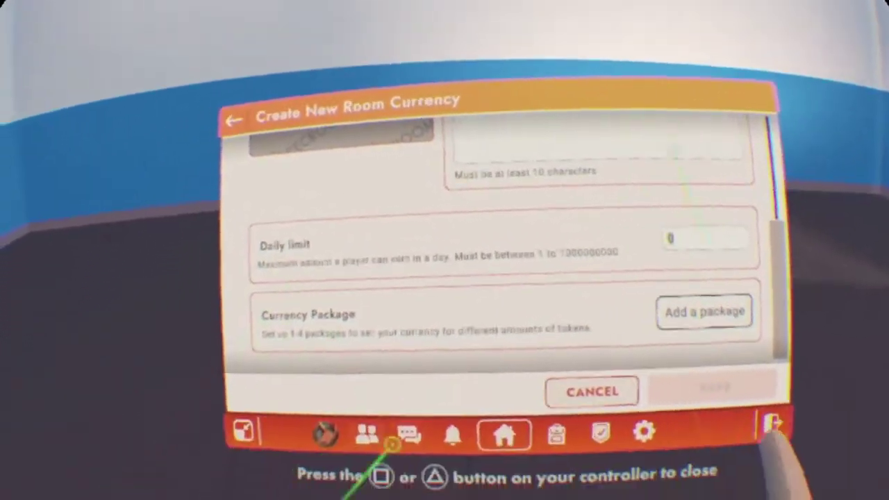
{"action": "left_click", "coordinate": [580, 356]}
{"action": "type", "text": "10000000"}
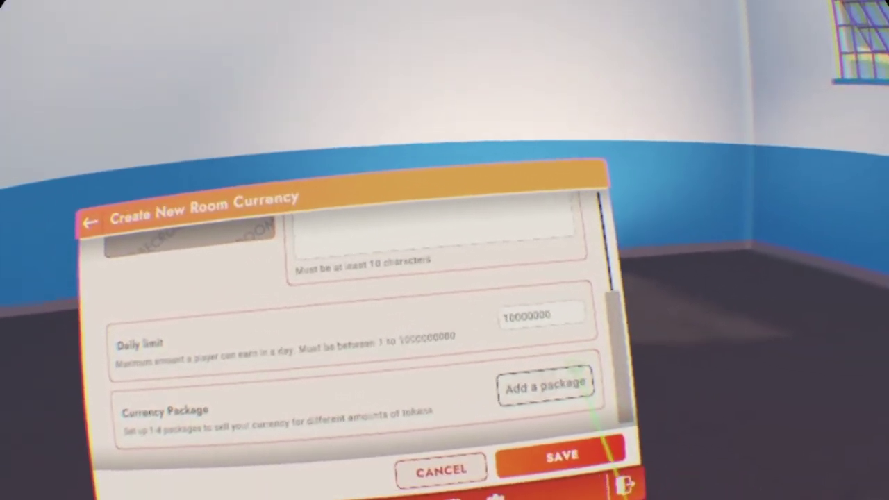
Step: Add a first currency package that sells 200 units for 100 tokens
{"action": "left_click", "coordinate": [580, 383]}
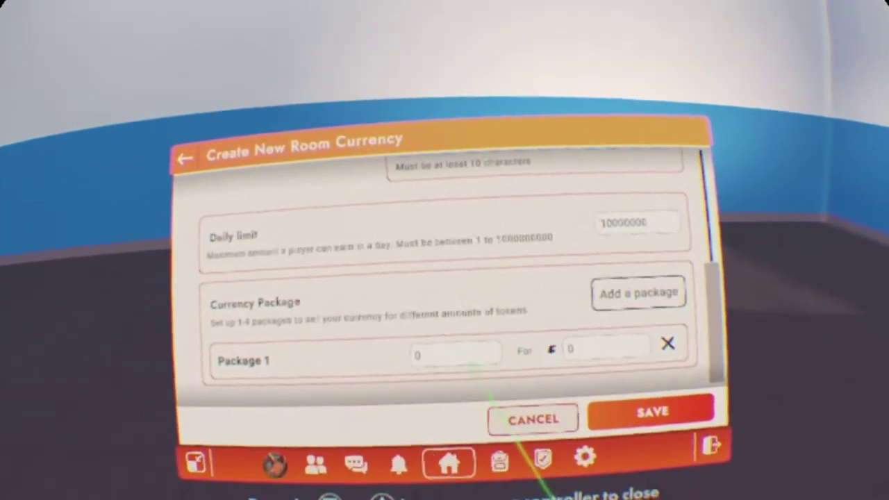
{"action": "left_click", "coordinate": [450, 332]}
{"action": "type", "text": "20"}
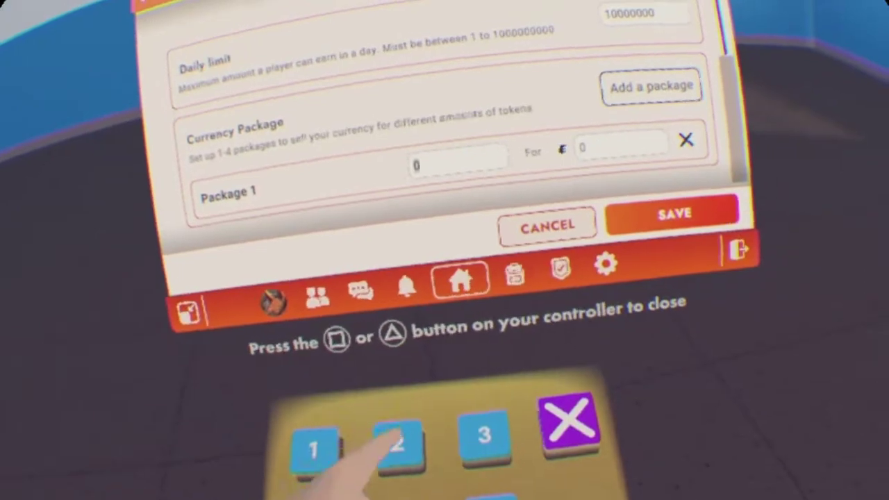
{"action": "type", "text": "0"}
{"action": "left_click", "coordinate": [571, 232]}
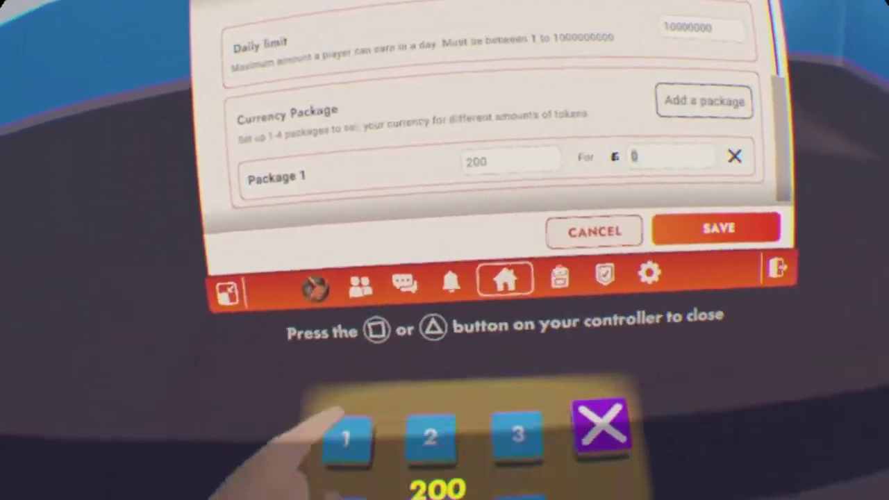
{"action": "type", "text": "100"}
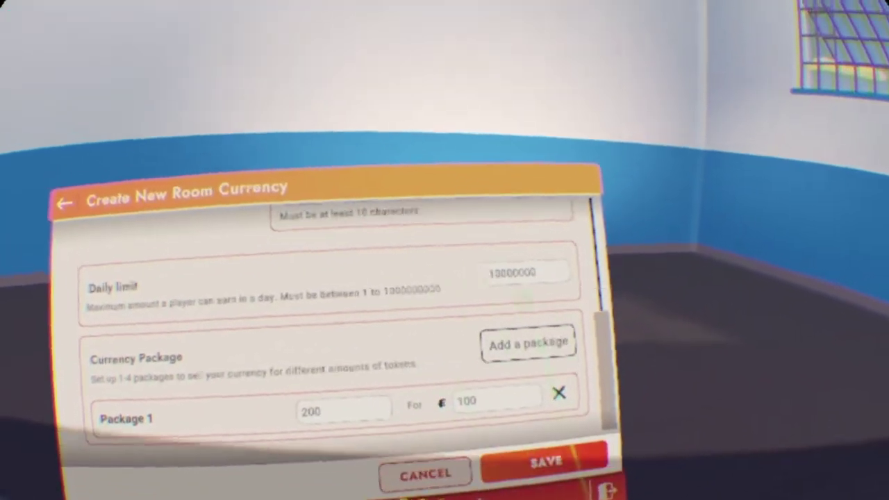
Step: Add a second currency package that sells 500 units for 200 tokens
{"action": "left_click", "coordinate": [519, 326]}
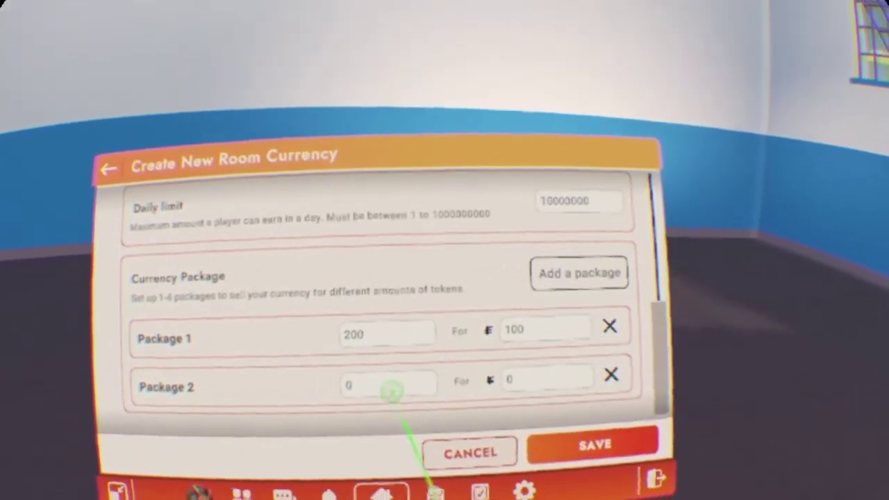
{"action": "left_click", "coordinate": [391, 392]}
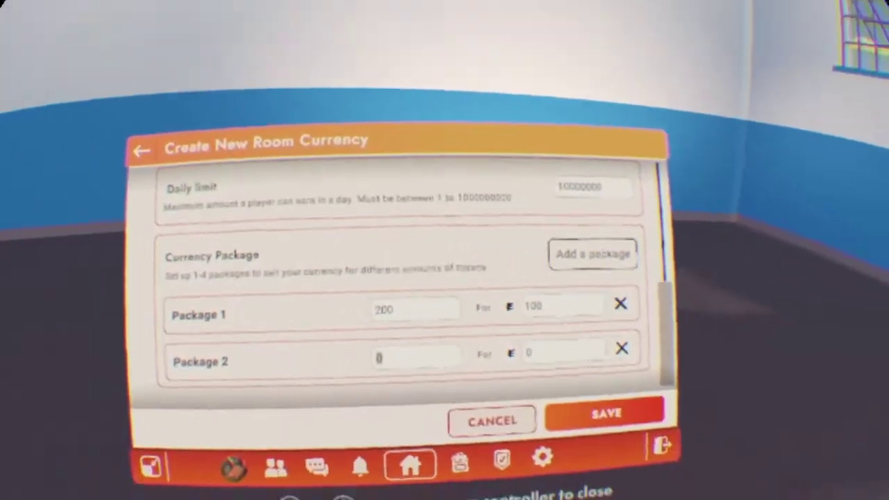
{"action": "type", "text": "500"}
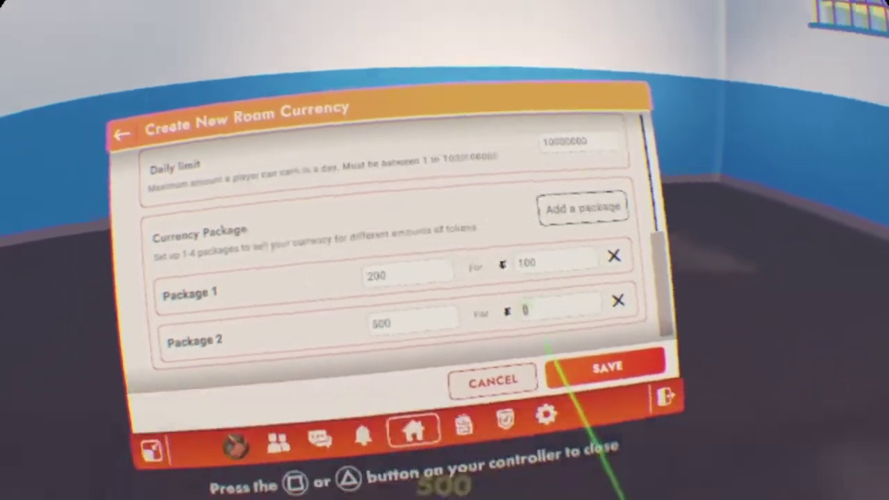
{"action": "type", "text": "200"}
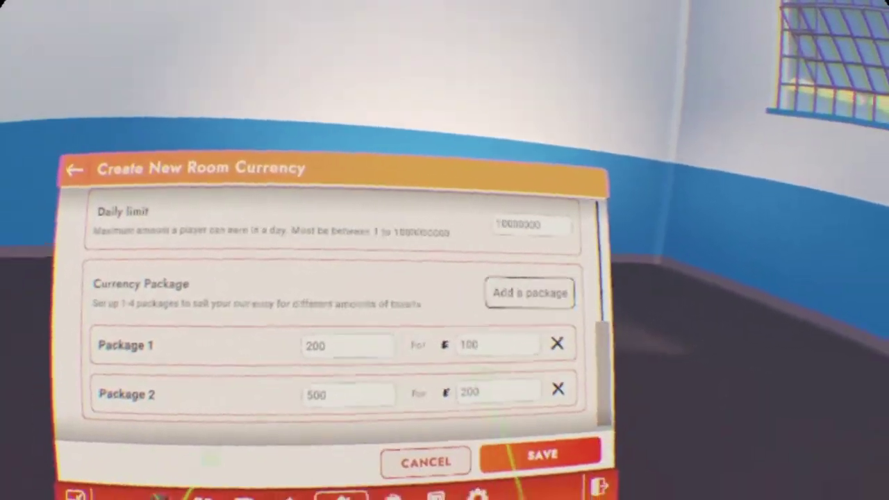
Step: Change the amounts to 20000 for Package 1 and 50000 for Package 2, and save the new currency
{"action": "key", "text": "BackSpace"}
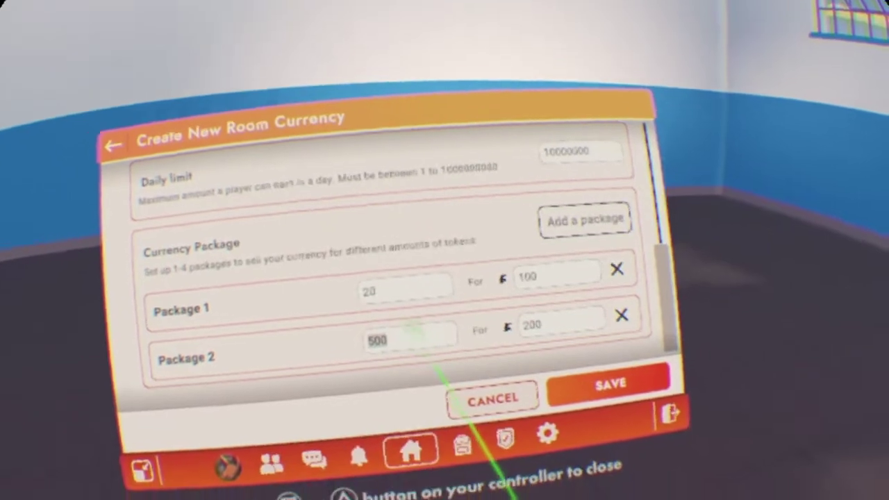
{"action": "key", "text": "BackSpace"}
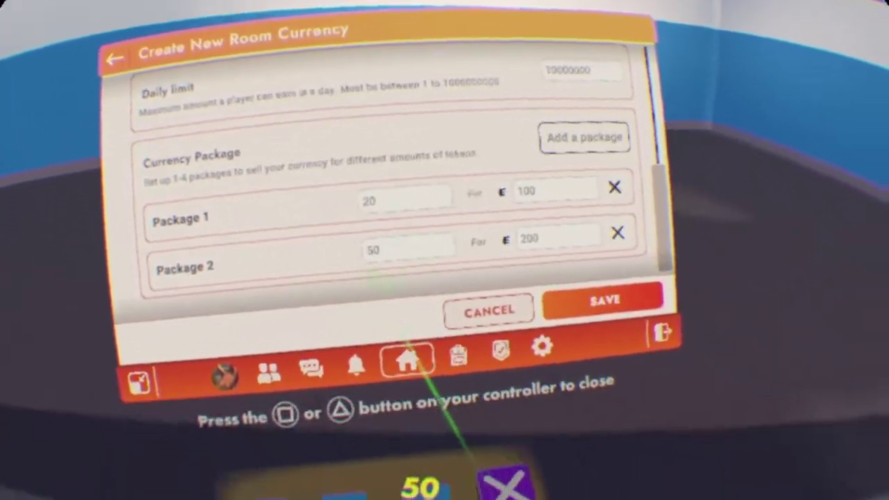
{"action": "key", "text": "BackSpace"}
{"action": "type", "text": "000"}
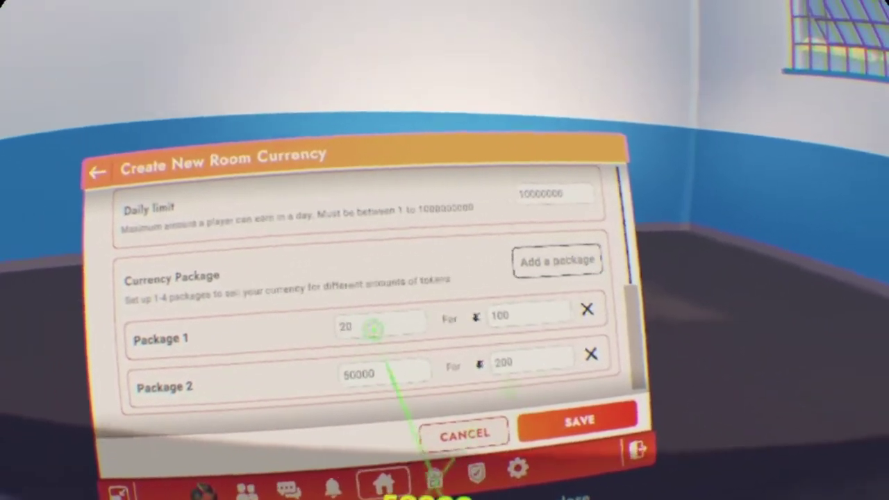
{"action": "left_click", "coordinate": [417, 313]}
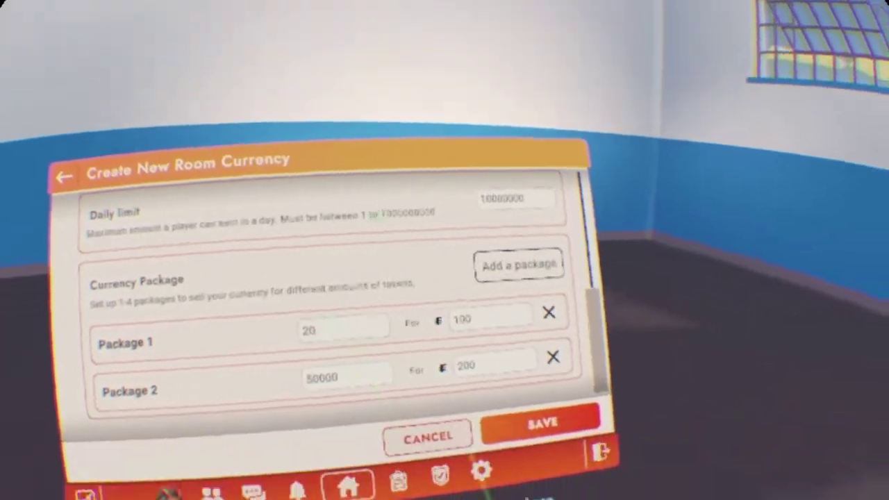
{"action": "type", "text": "000"}
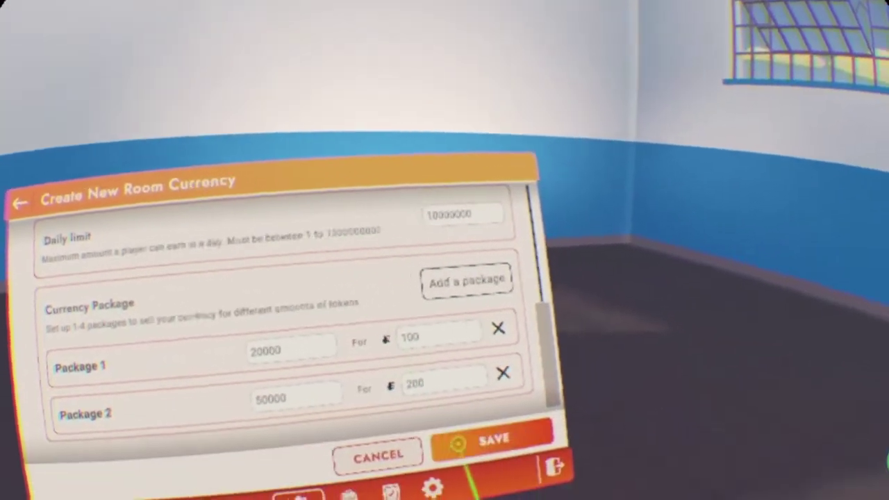
{"action": "left_click", "coordinate": [458, 444]}
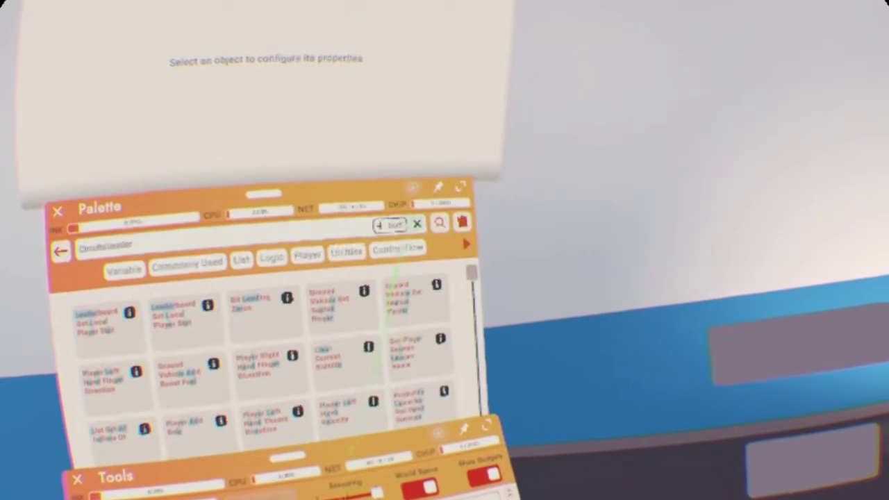
Step: Place a Currency Store Button from the dynamic props in the room
{"action": "left_click", "coordinate": [401, 230]}
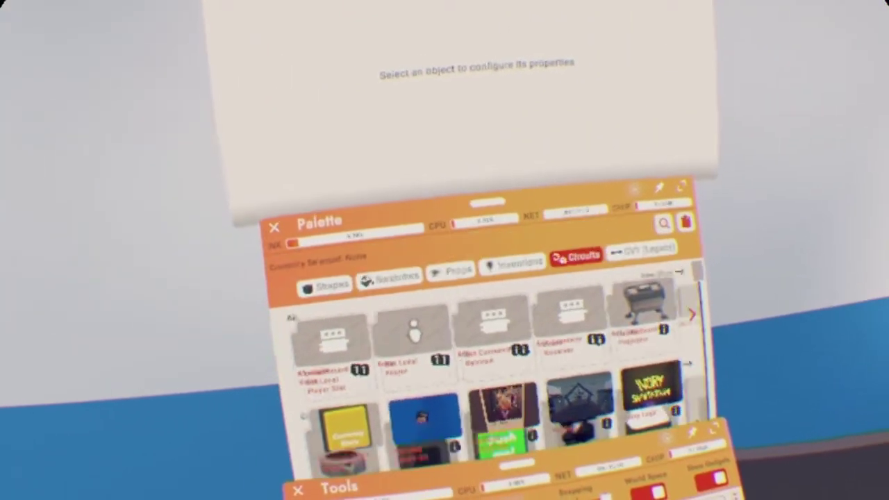
{"action": "left_click", "coordinate": [402, 279]}
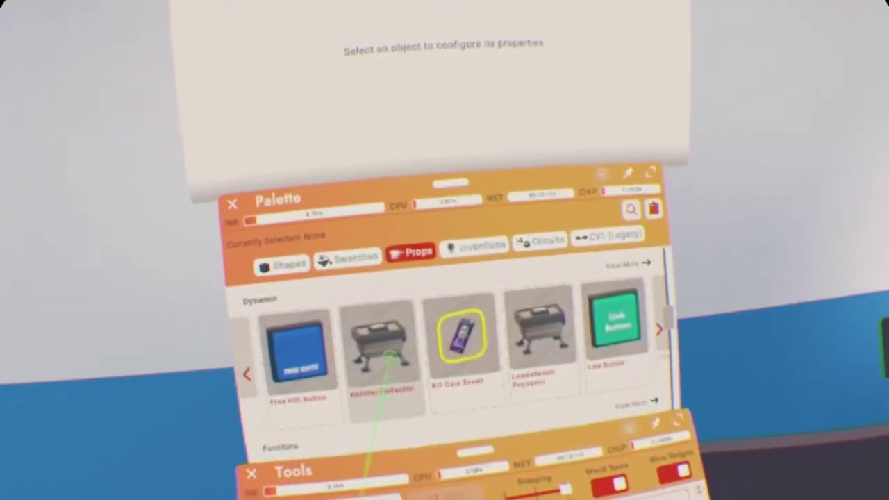
{"action": "left_click_drag", "start_coordinate": [335, 346], "coordinate": [532, 306]}
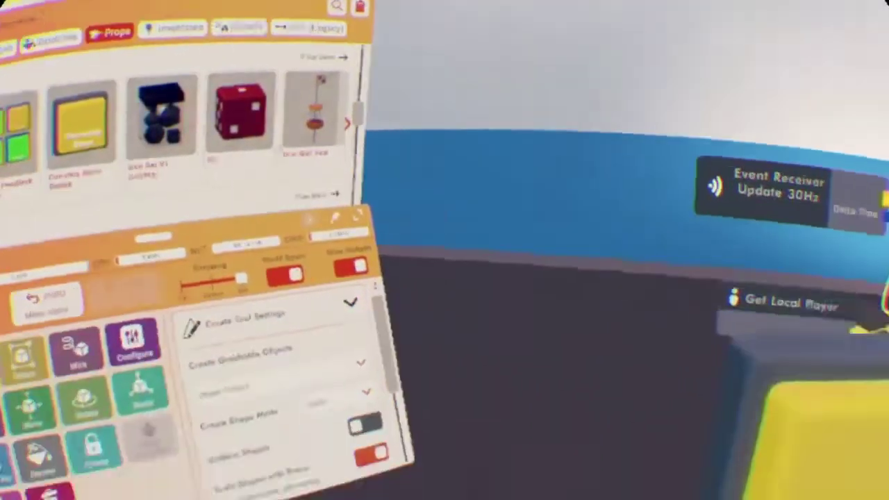
{"action": "left_click", "coordinate": [500, 396]}
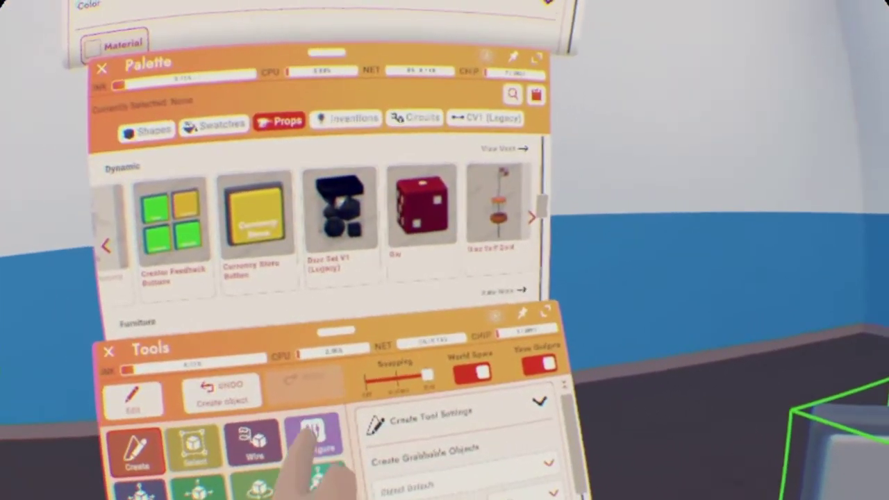
Step: Configure the Currency Store Button to use the existing Cash currency
{"action": "left_click", "coordinate": [57, 389]}
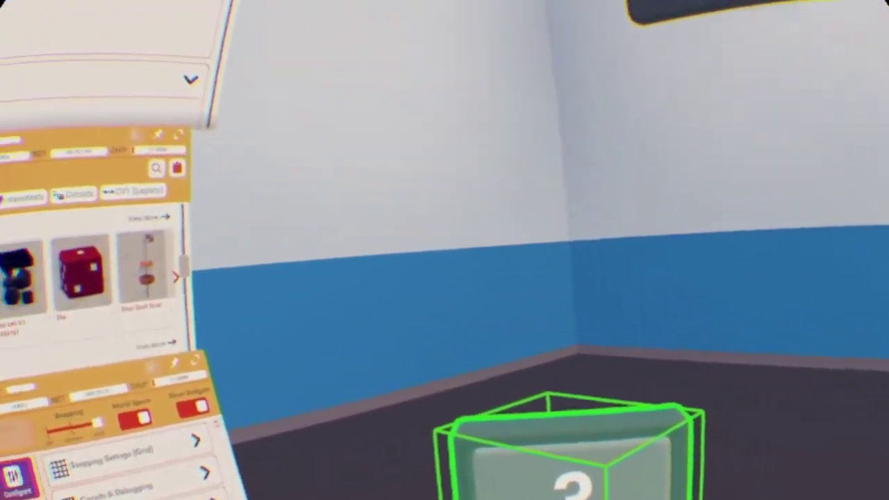
{"action": "left_click", "coordinate": [510, 417]}
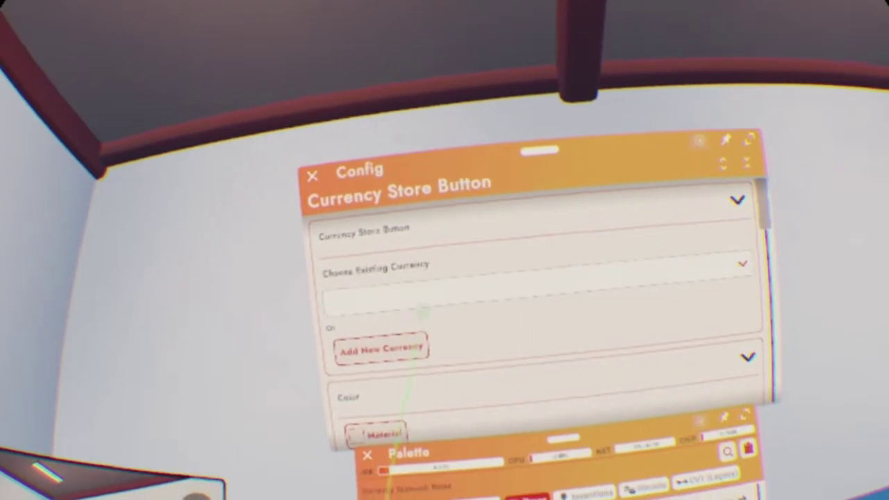
{"action": "left_click", "coordinate": [423, 312]}
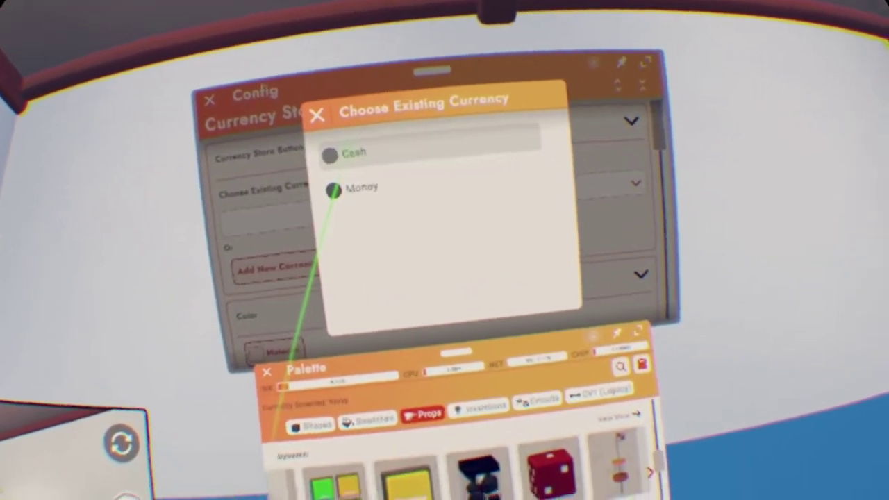
{"action": "left_click", "coordinate": [351, 151]}
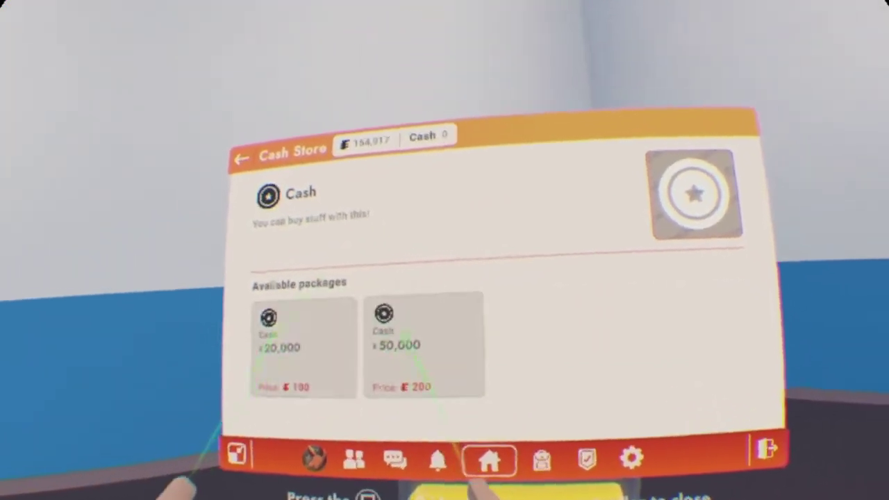
Step: Buy the 50,000 Cash package priced at 200 tokens from the Cash Store, and close the store to view the leaderboard
{"action": "left_click", "coordinate": [424, 345]}
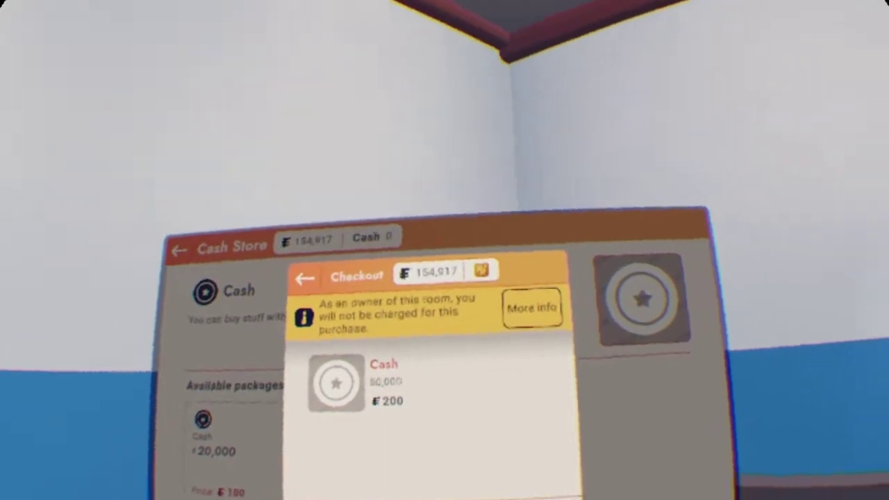
{"action": "left_click", "coordinate": [377, 383]}
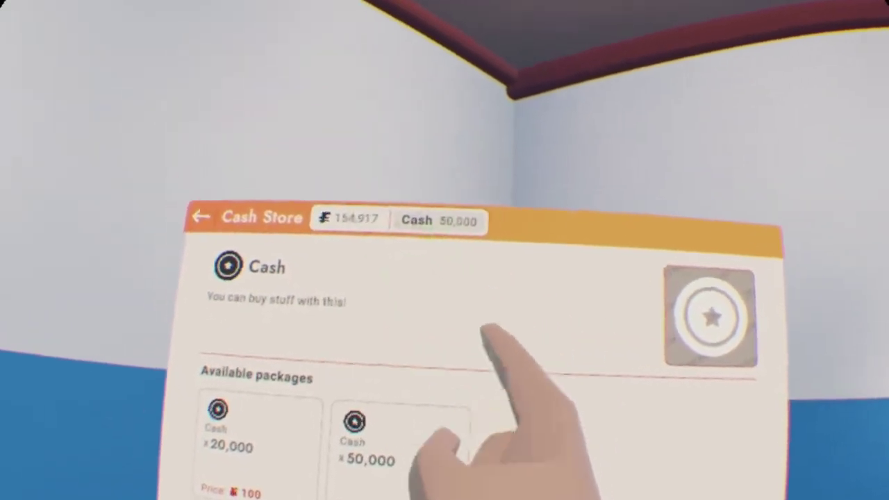
{"action": "key", "text": "Tab"}
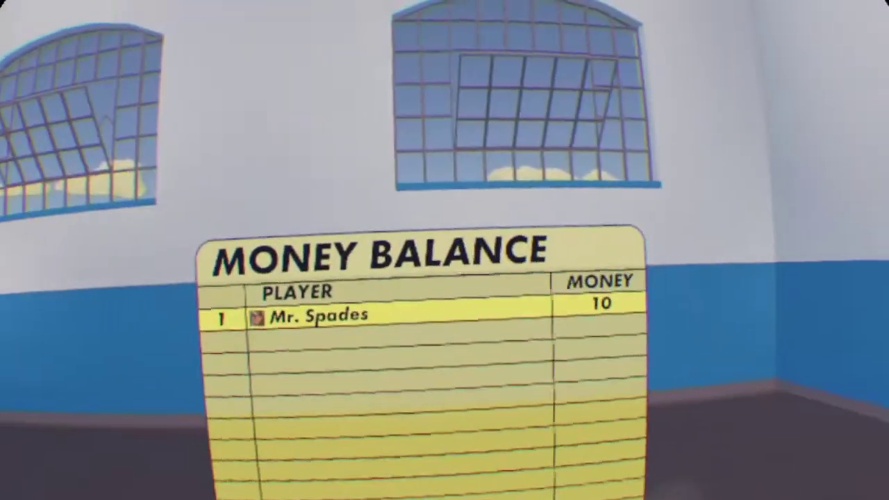